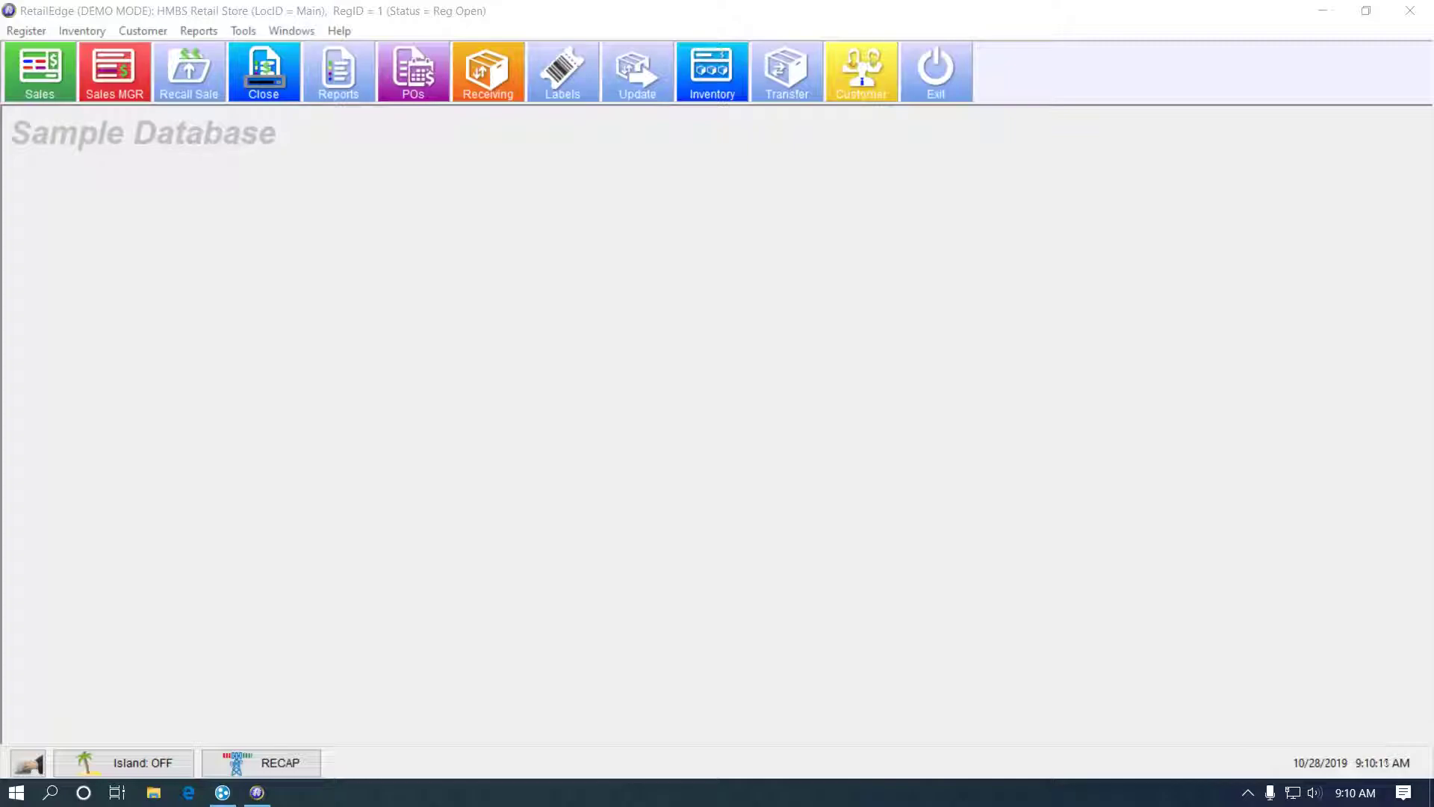
# - Open the Main location's Security tab via Tools > Settings > Locations > Modify
pyautogui.click(243, 30)
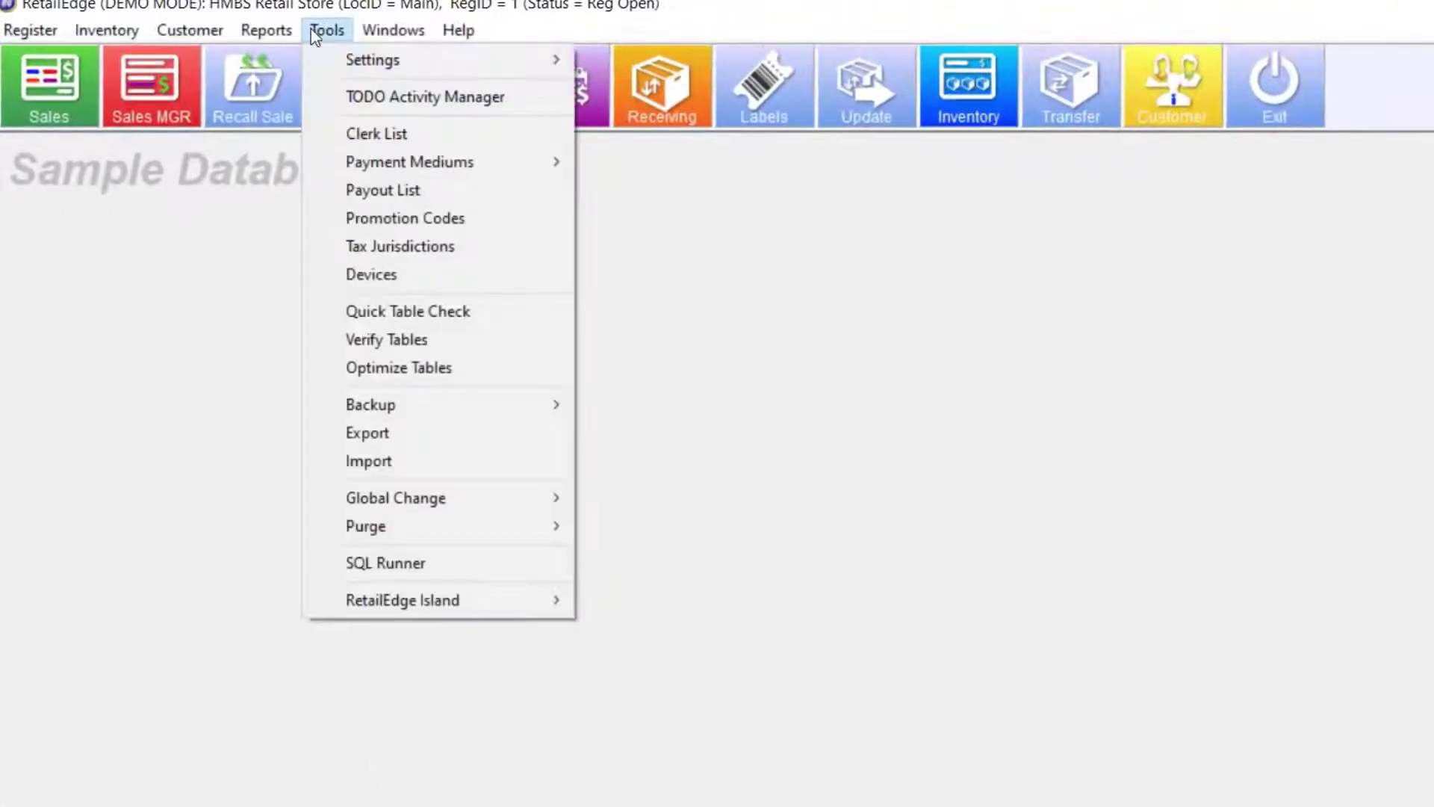
pyautogui.moveTo(403, 66)
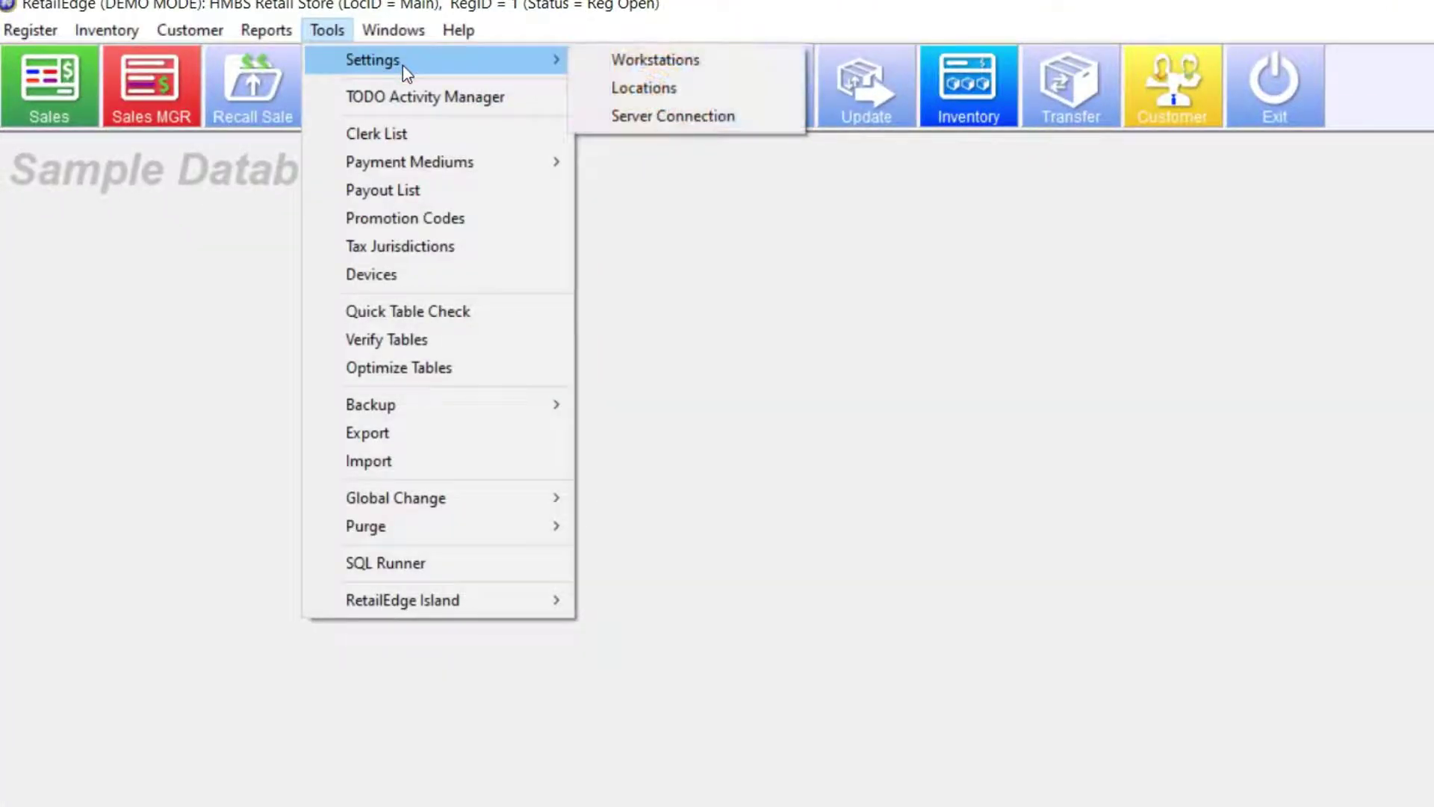
pyautogui.click(688, 90)
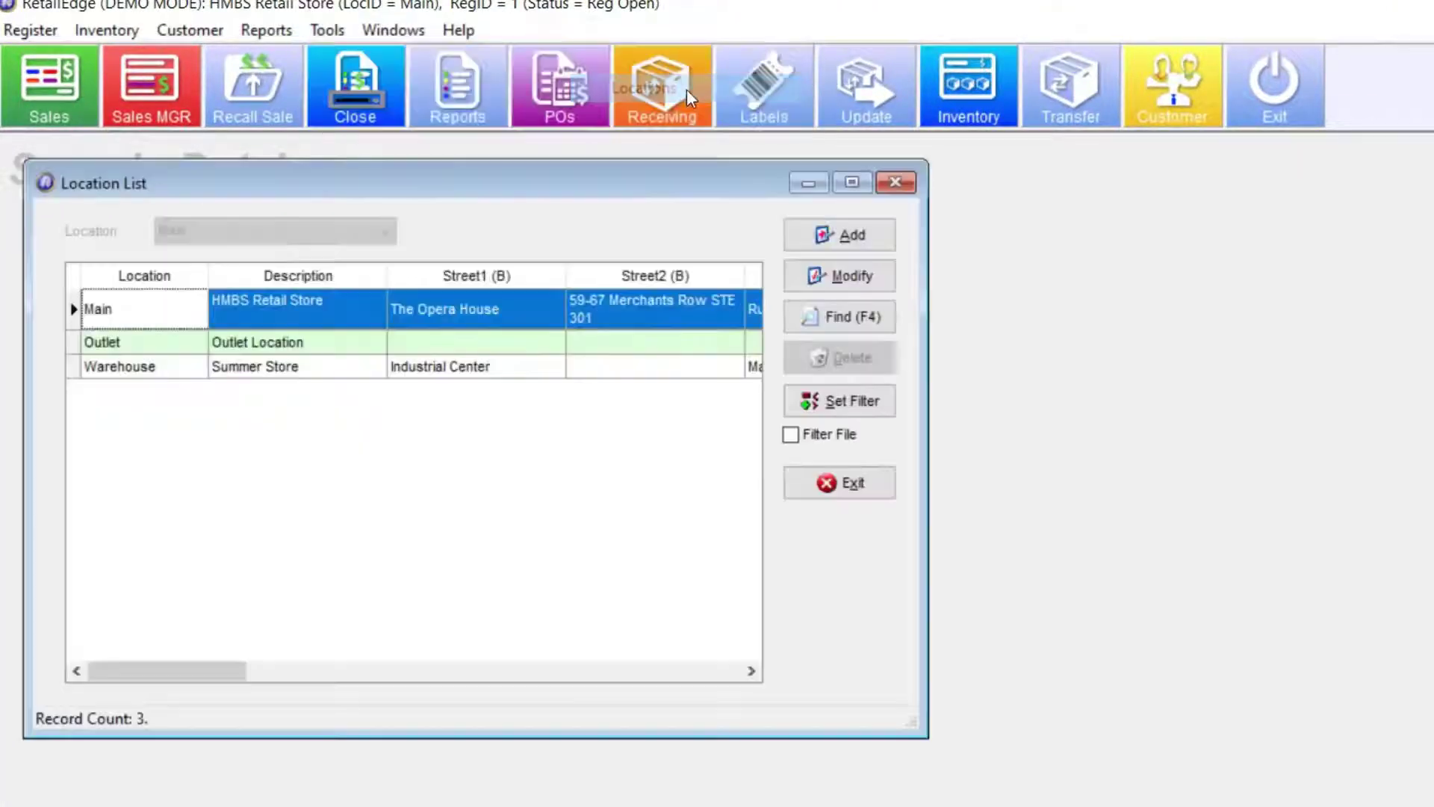
pyautogui.click(843, 278)
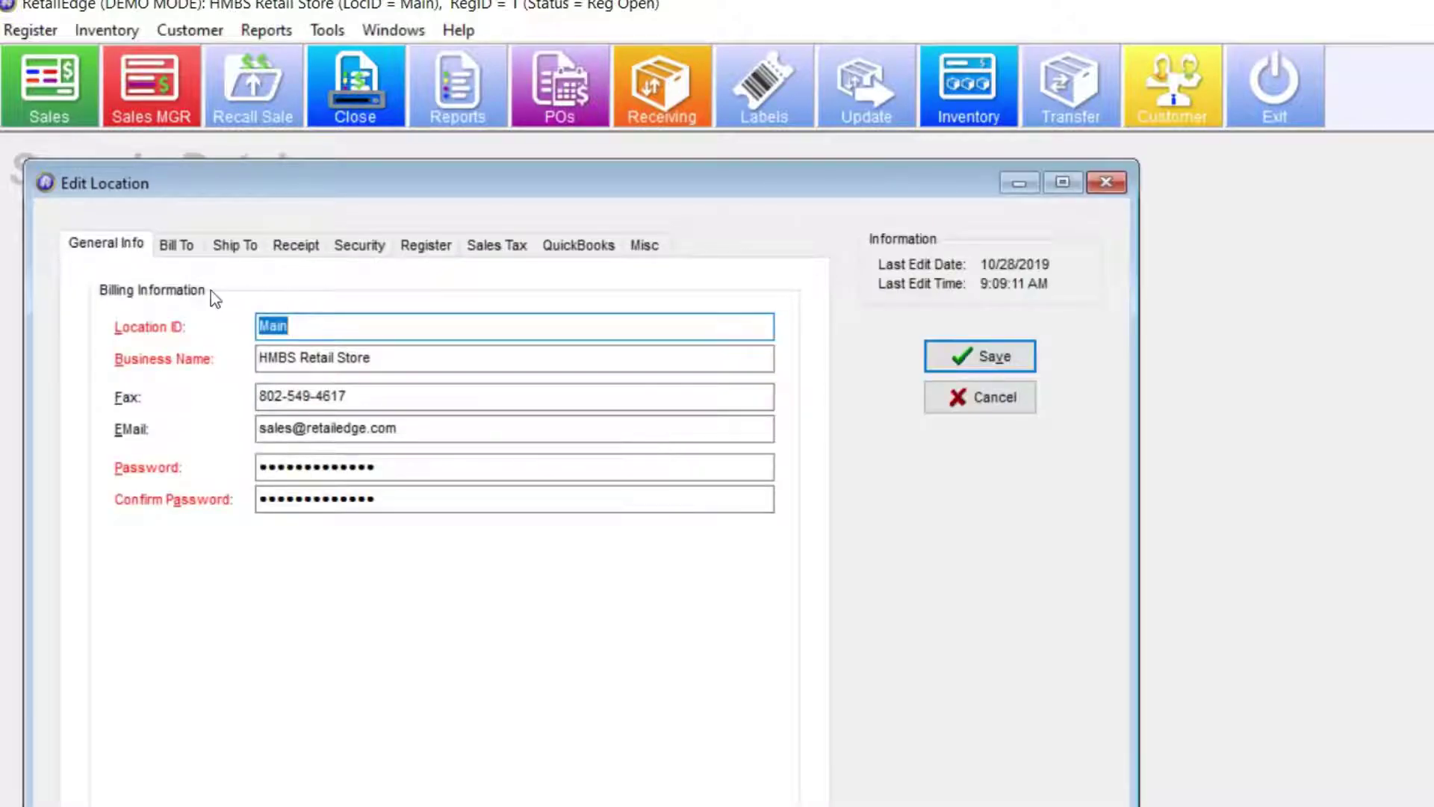
pyautogui.click(353, 251)
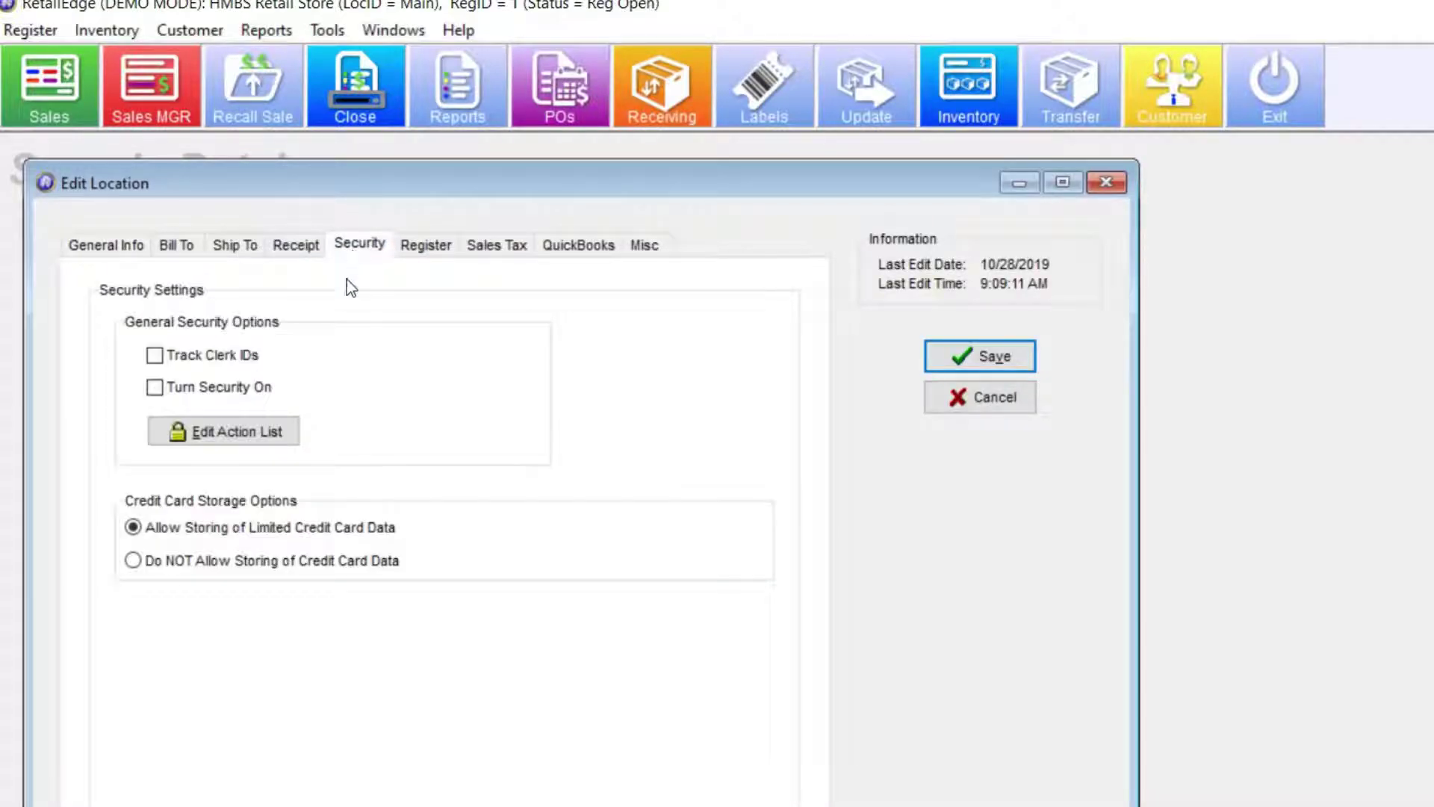
# - Filter the action list to Inventory, set the Show Costs level to 99, and confirm saving
pyautogui.click(291, 433)
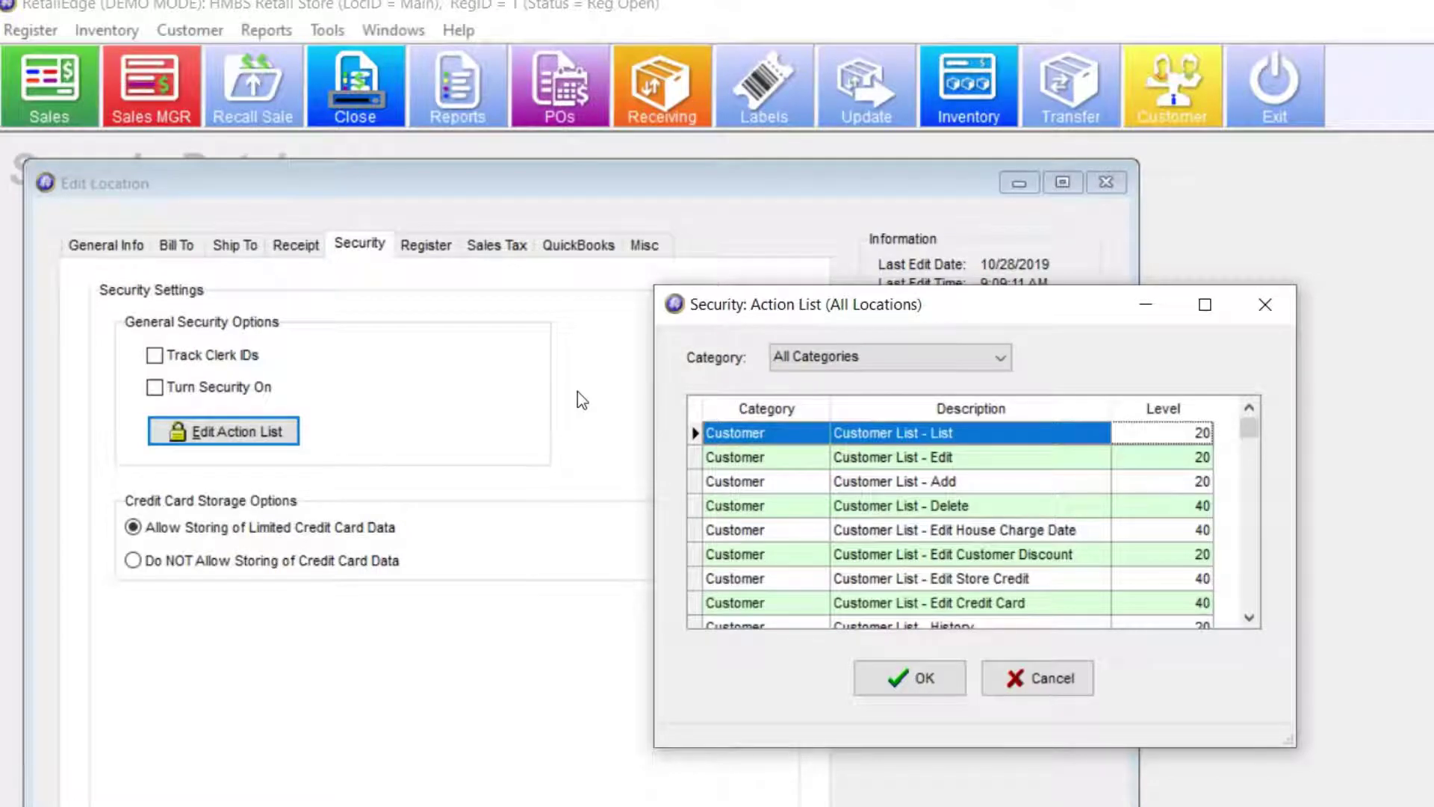
pyautogui.click(1000, 358)
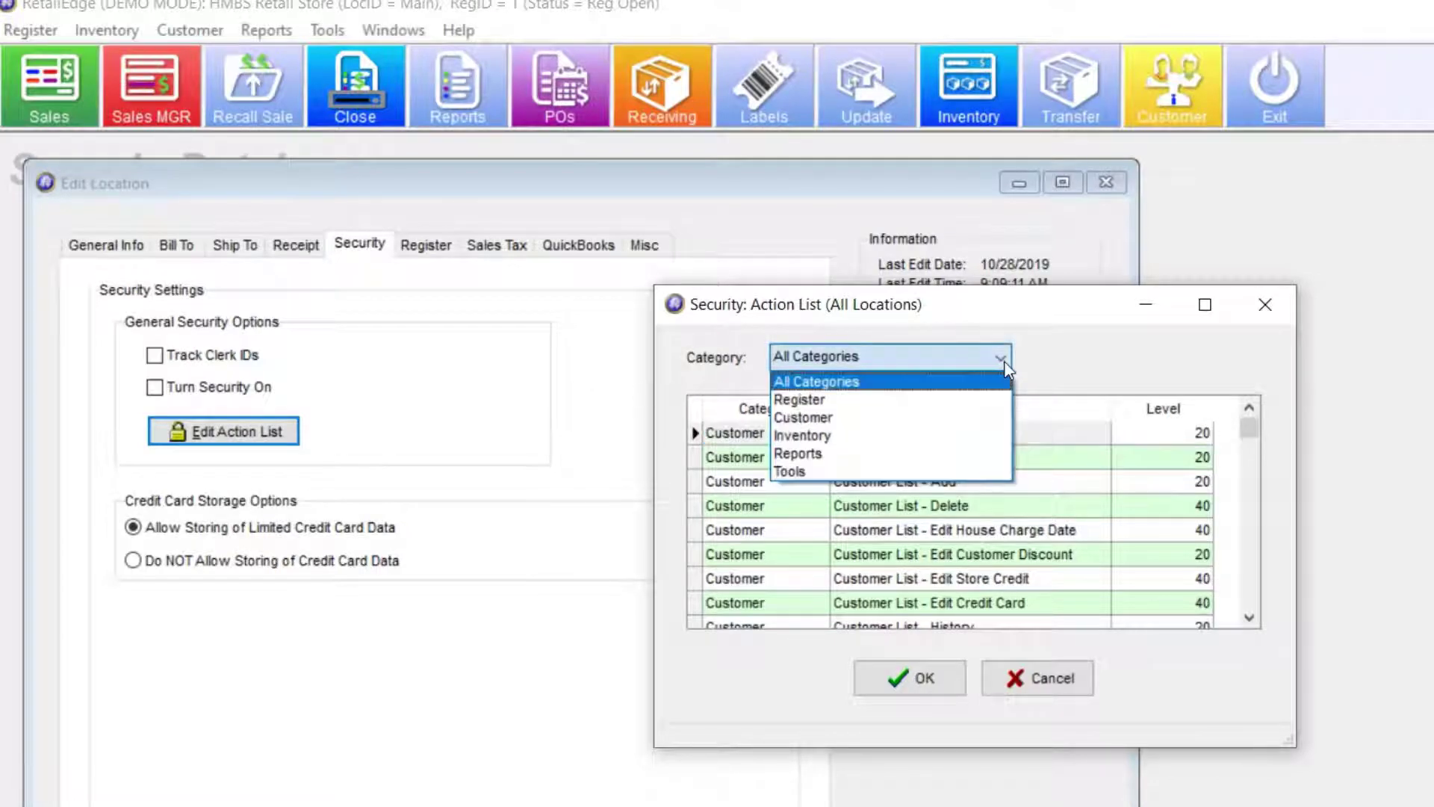
pyautogui.click(865, 436)
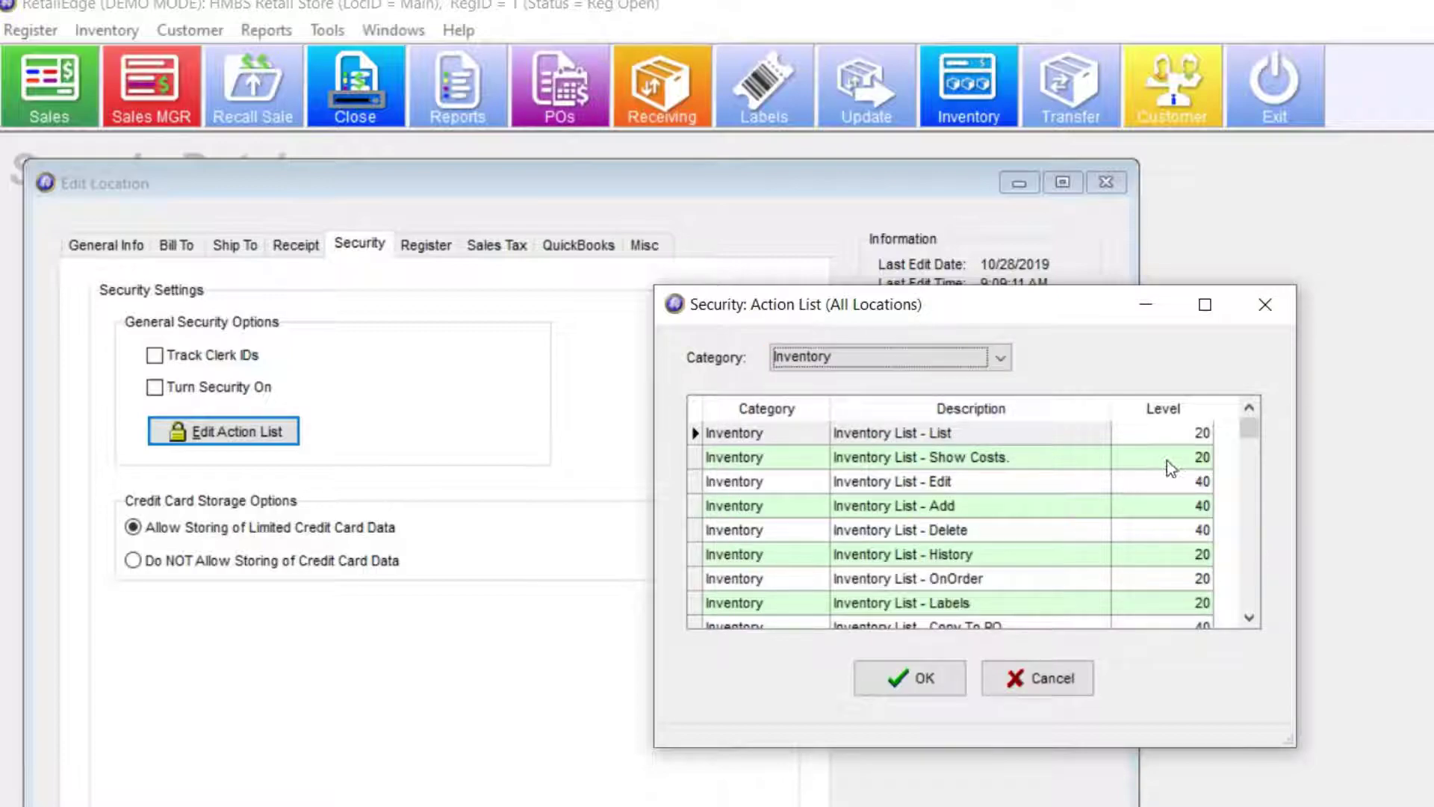
pyautogui.click(1195, 457)
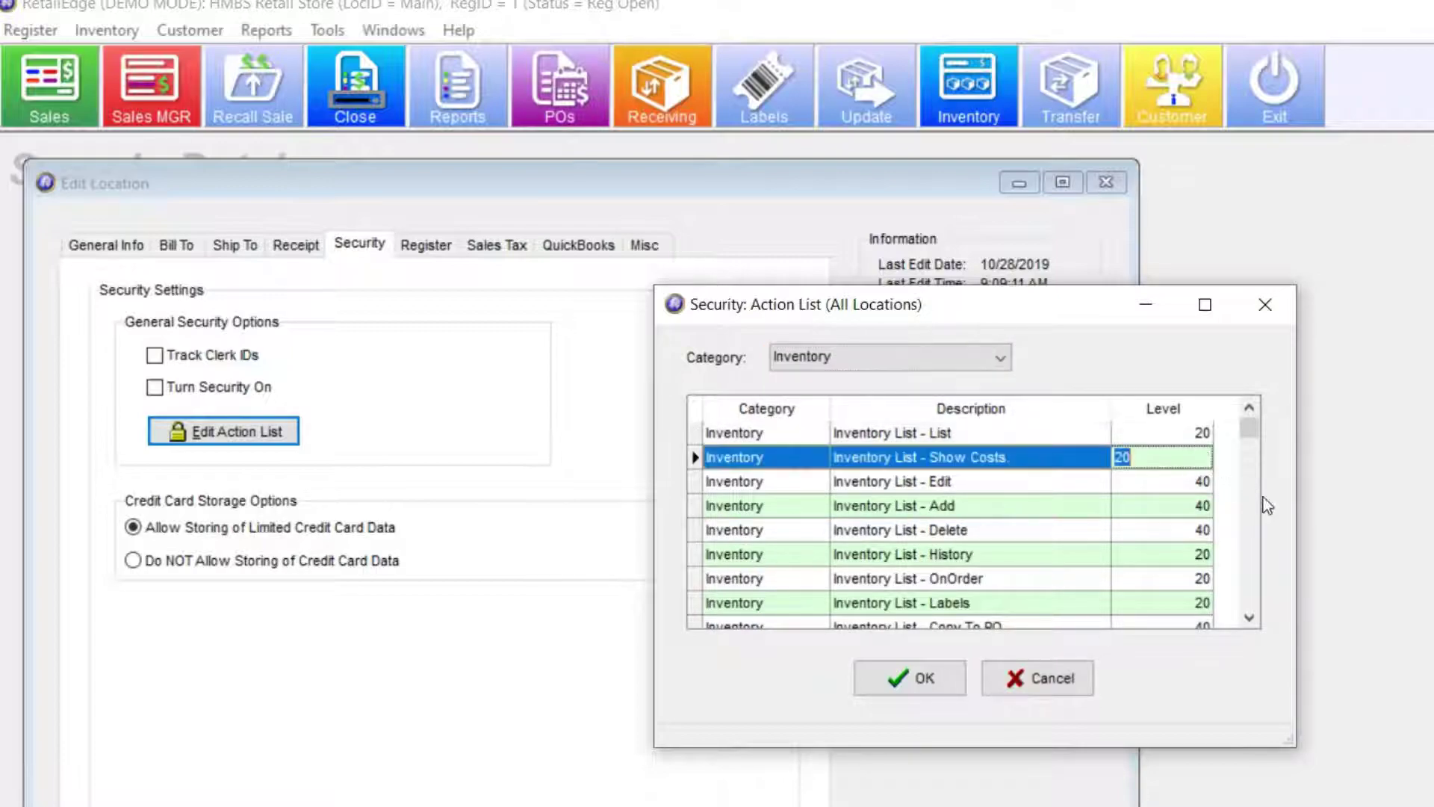
pyautogui.write('99')
pyautogui.click(907, 678)
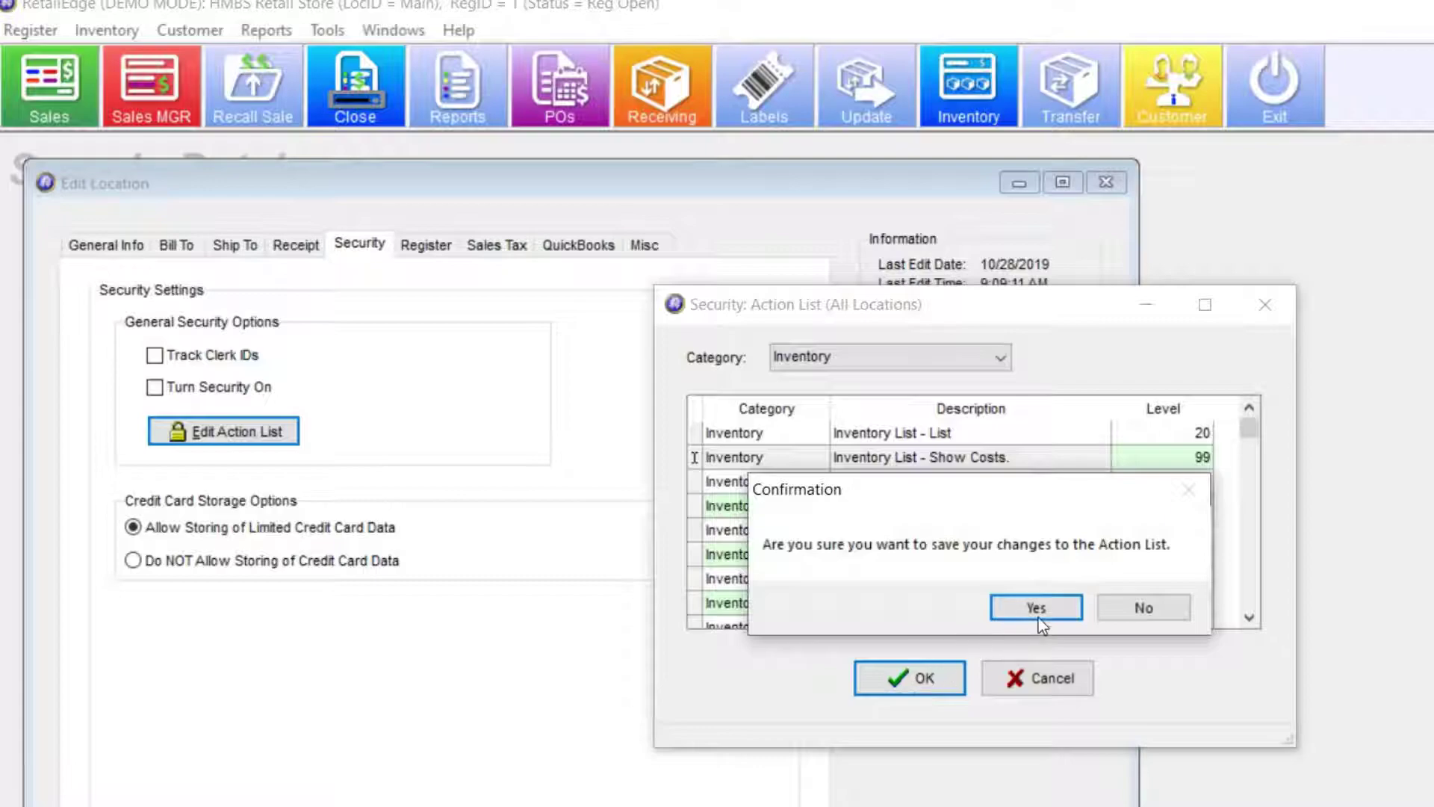
pyautogui.click(1036, 608)
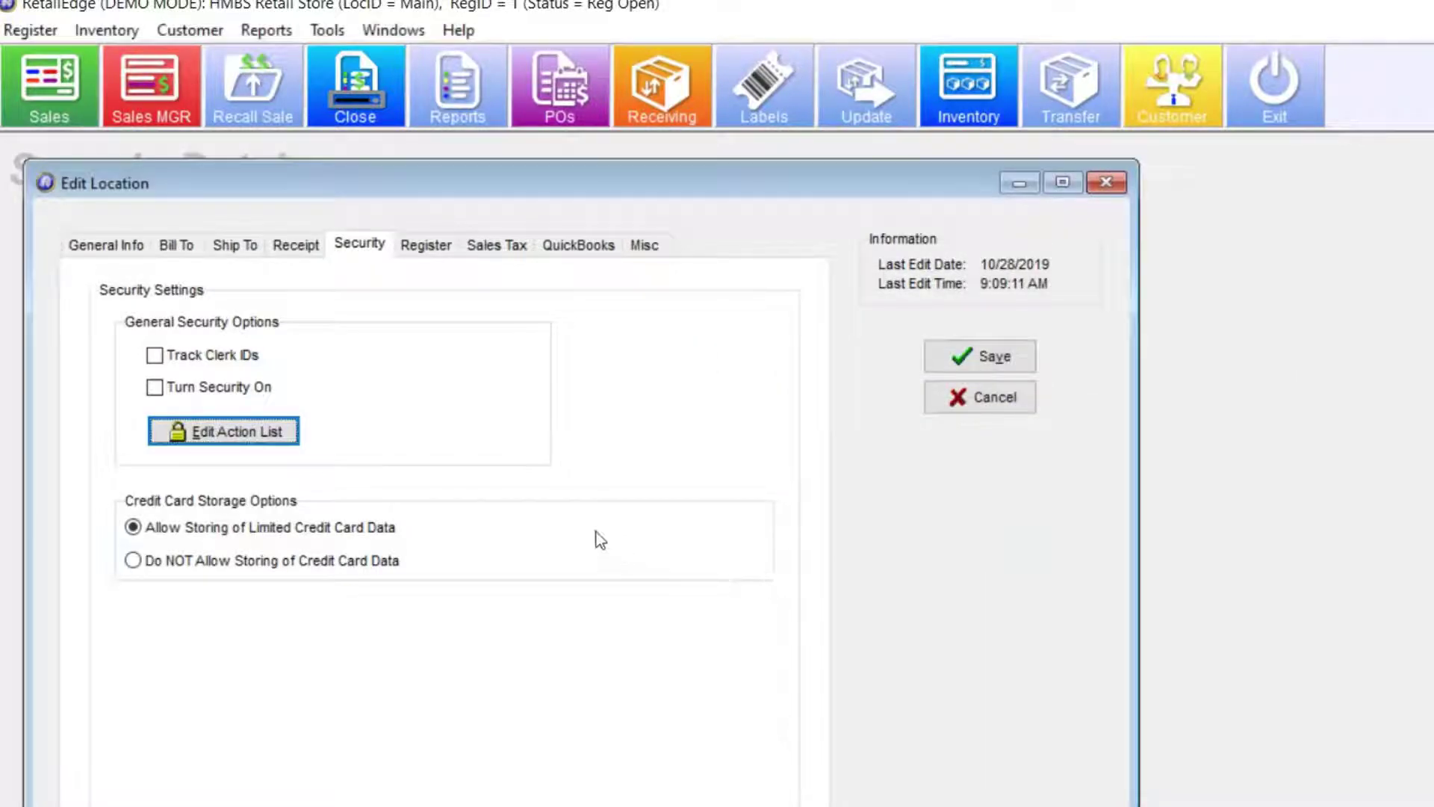
# - Enable Turn Security On and Track Clerk IDs for Main, save, and acknowledge the notice
pyautogui.click(199, 392)
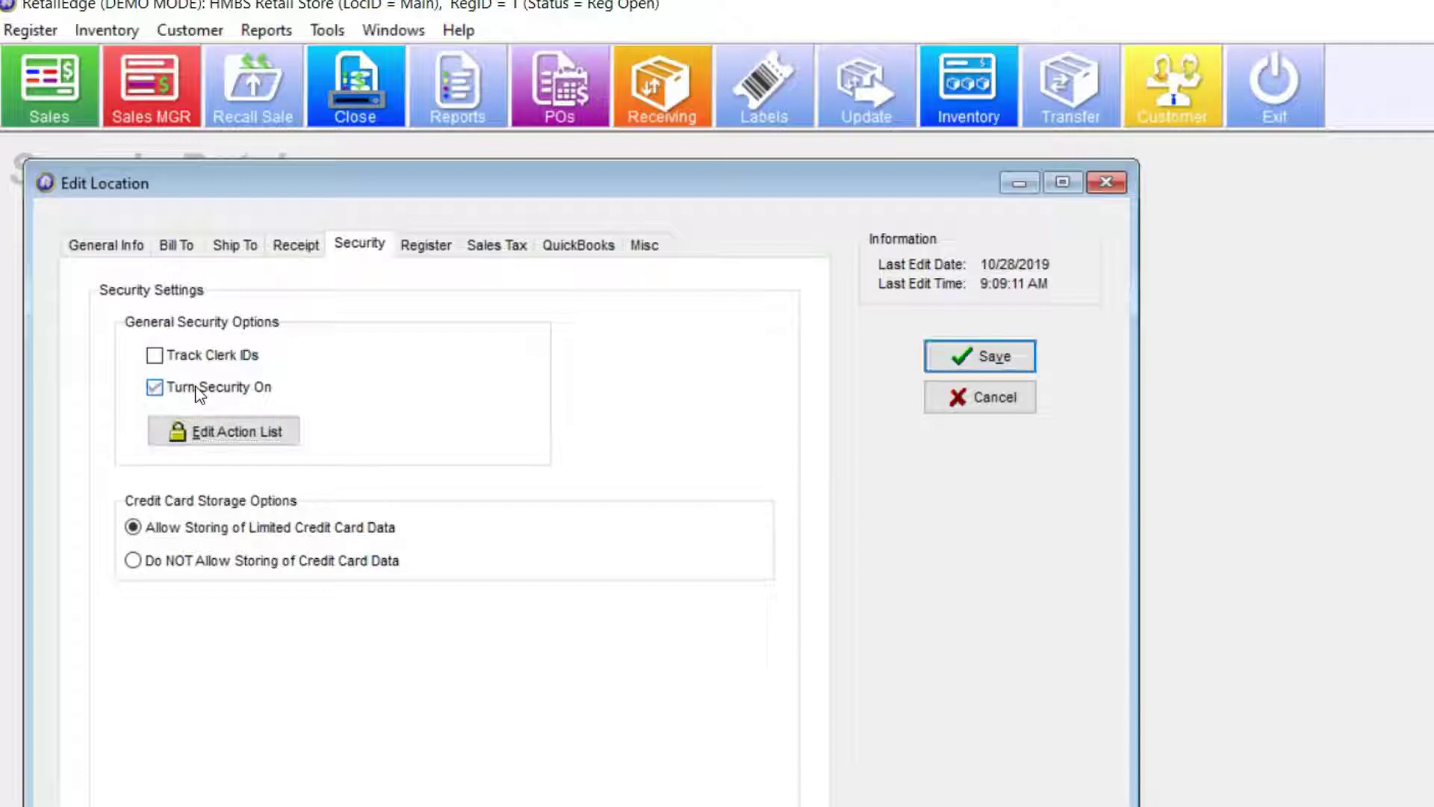
pyautogui.click(185, 362)
pyautogui.click(985, 371)
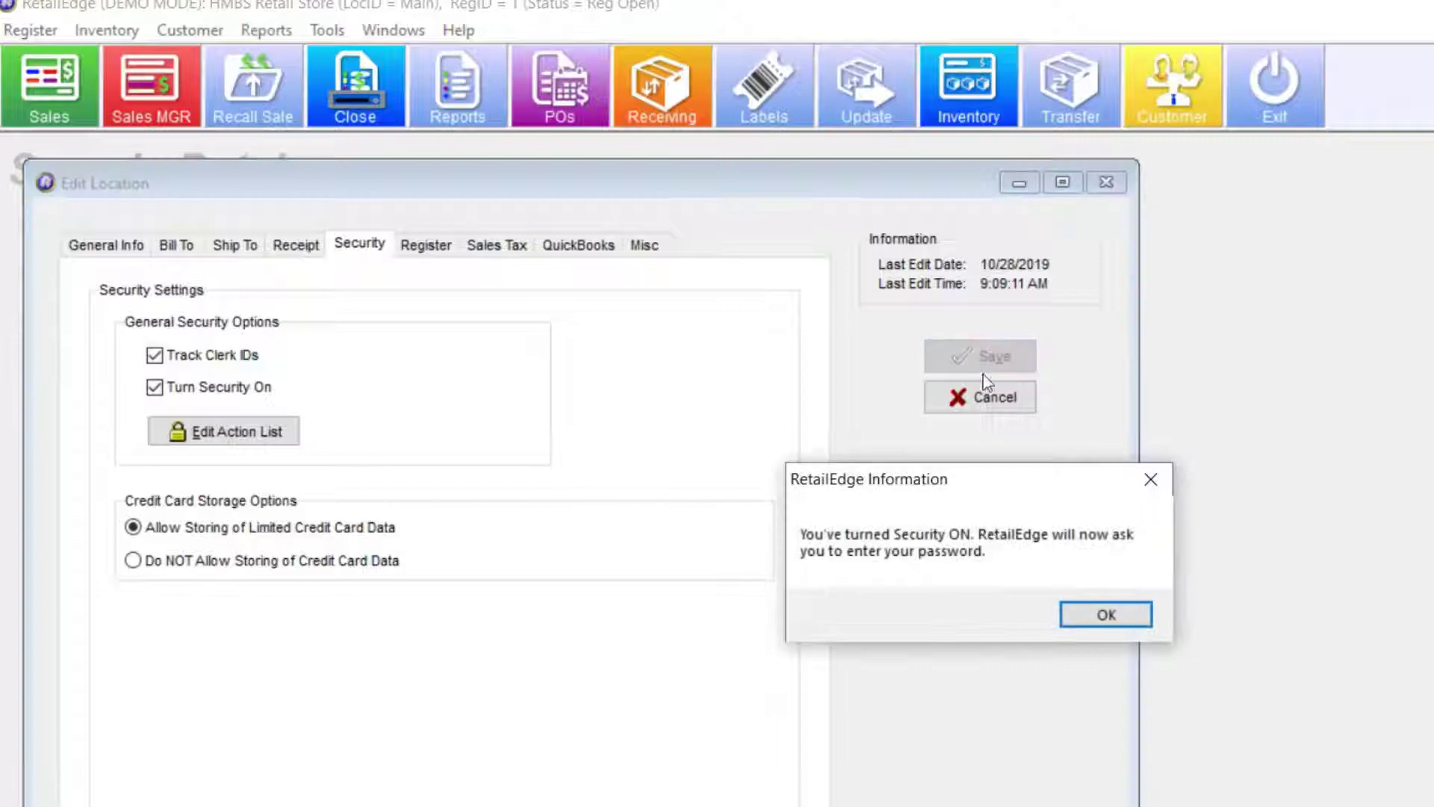
pyautogui.click(1130, 622)
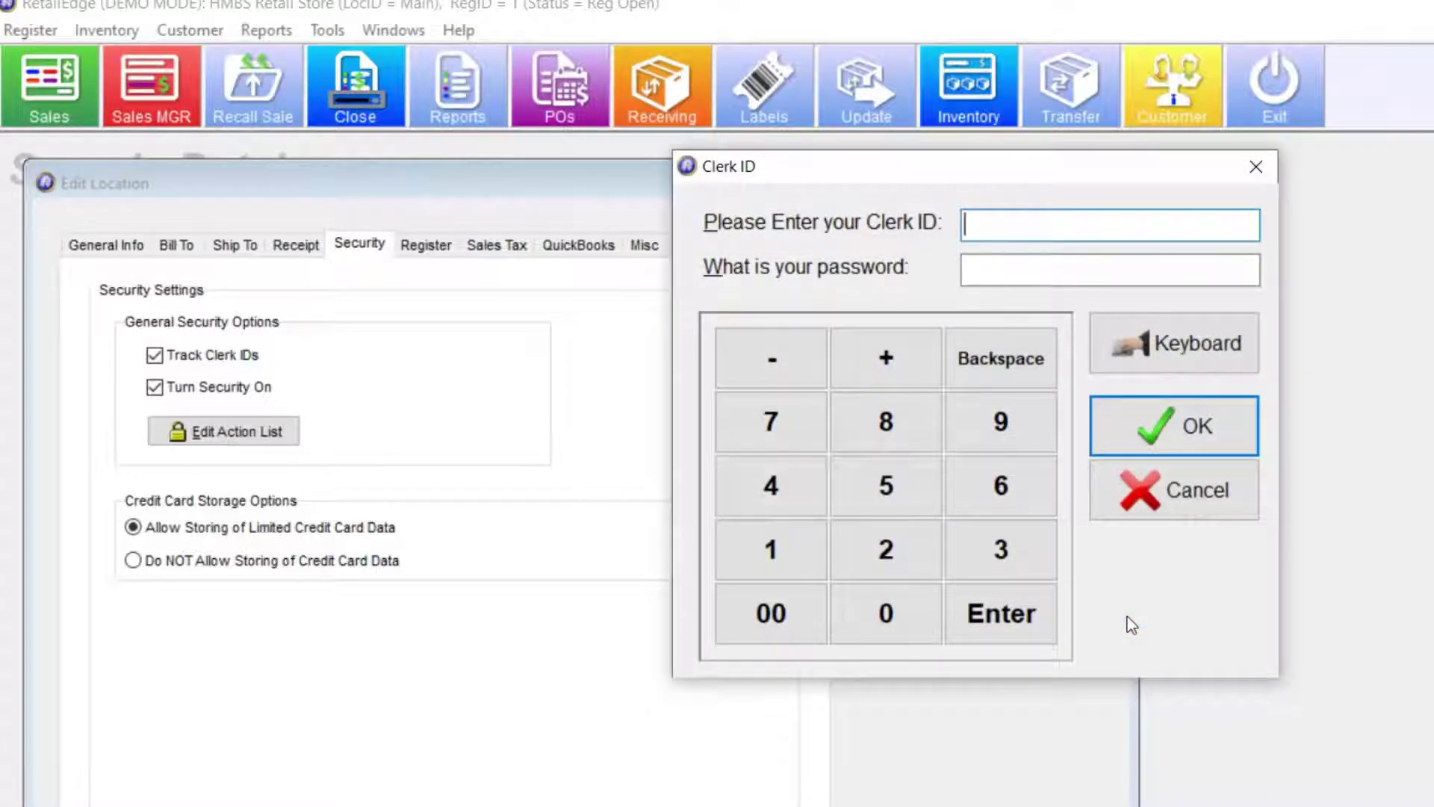
# - Enter the clerk ID and password to log in
pyautogui.write('1234')
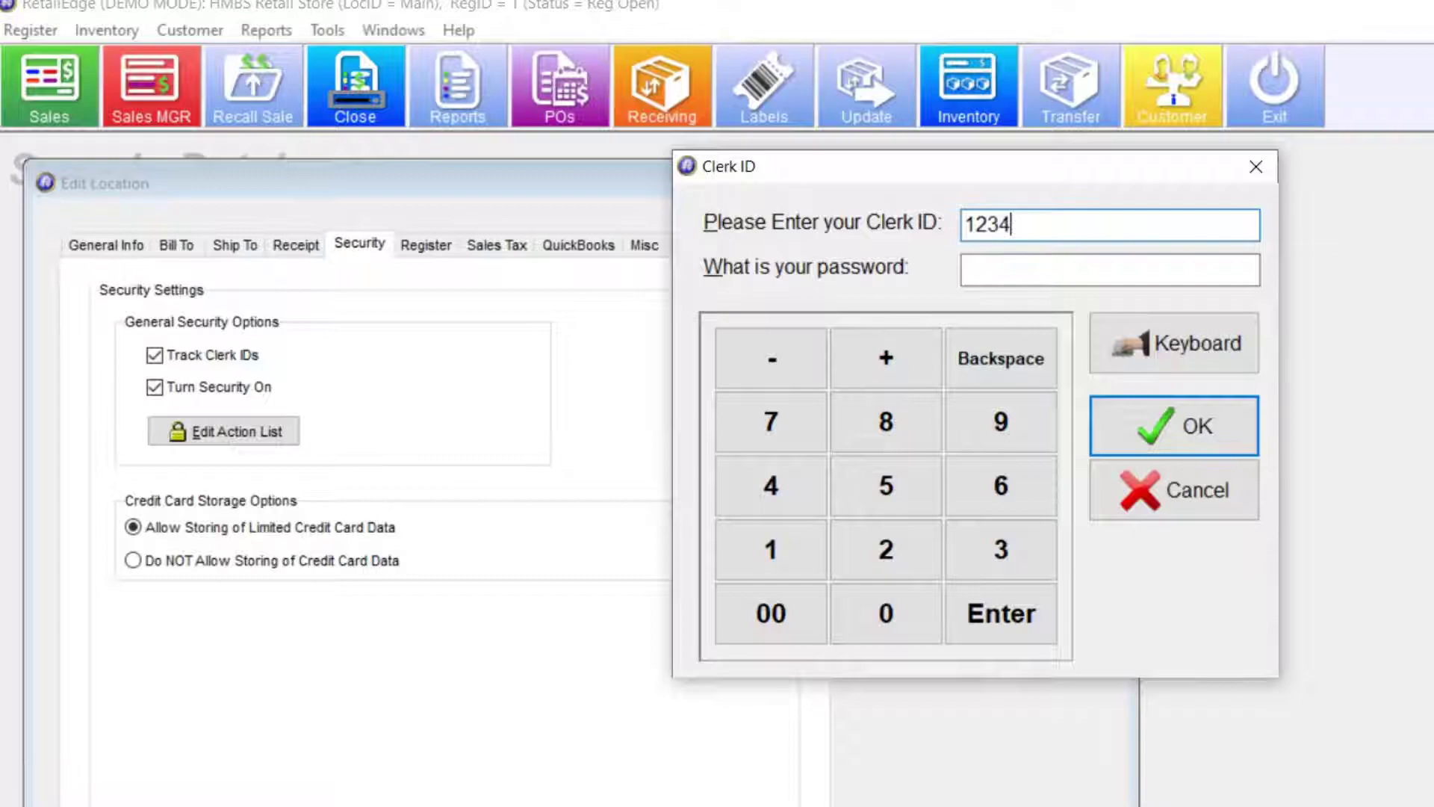
pyautogui.click(1110, 270)
pyautogui.write('1234')
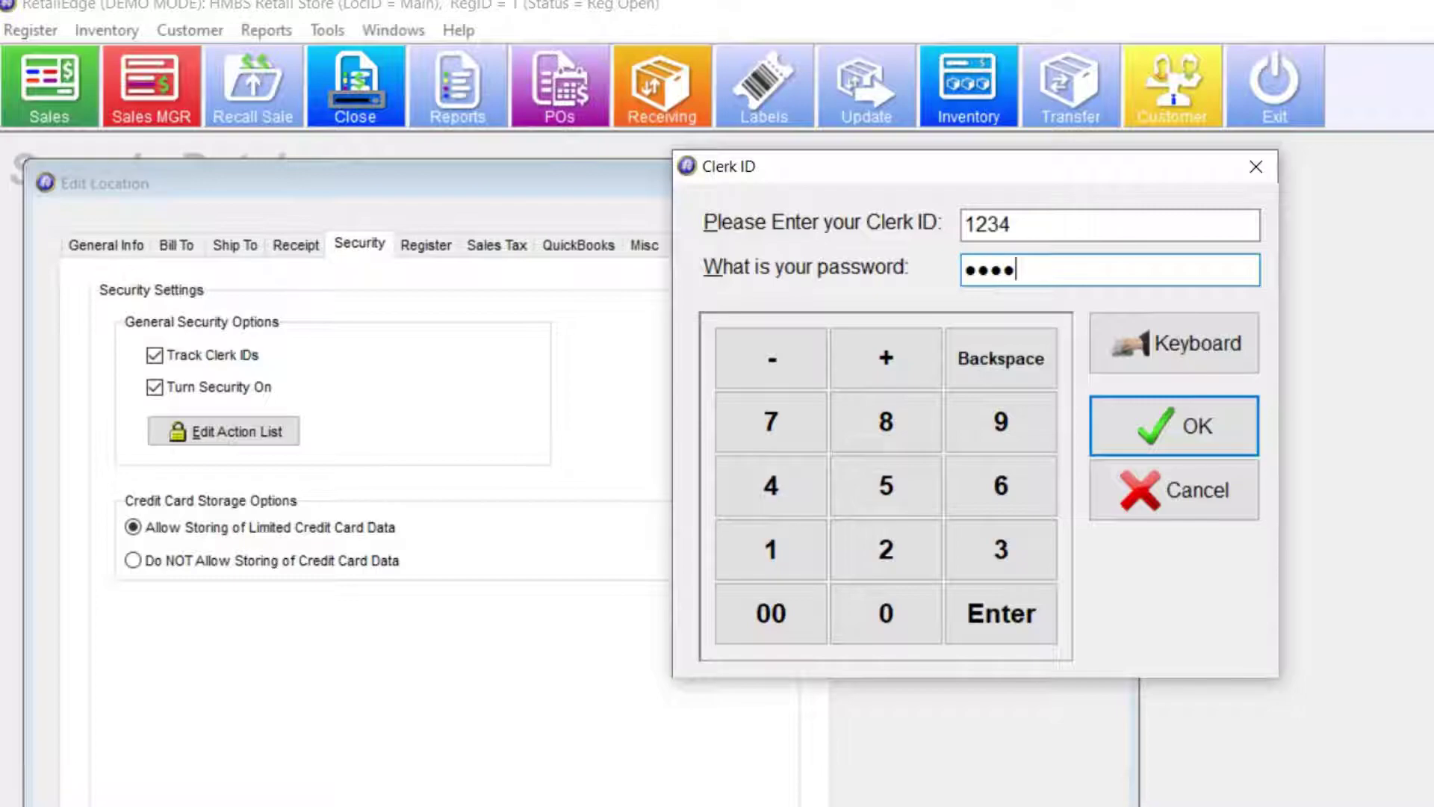
pyautogui.press('Return')
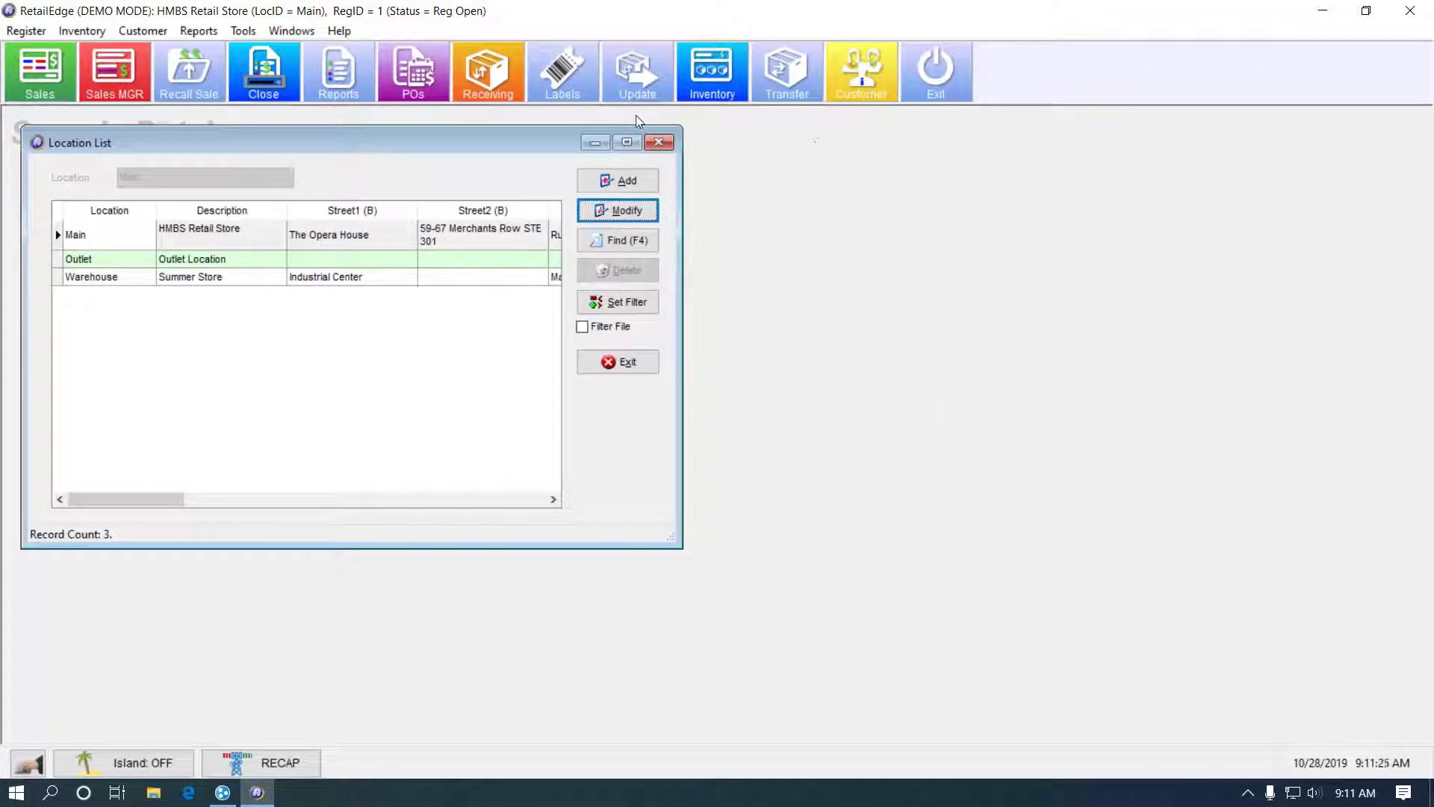
# - Close the Location List, open Inventory with a clerk login, and scroll to the Department, Vendor and Stock Type columns
pyautogui.click(657, 145)
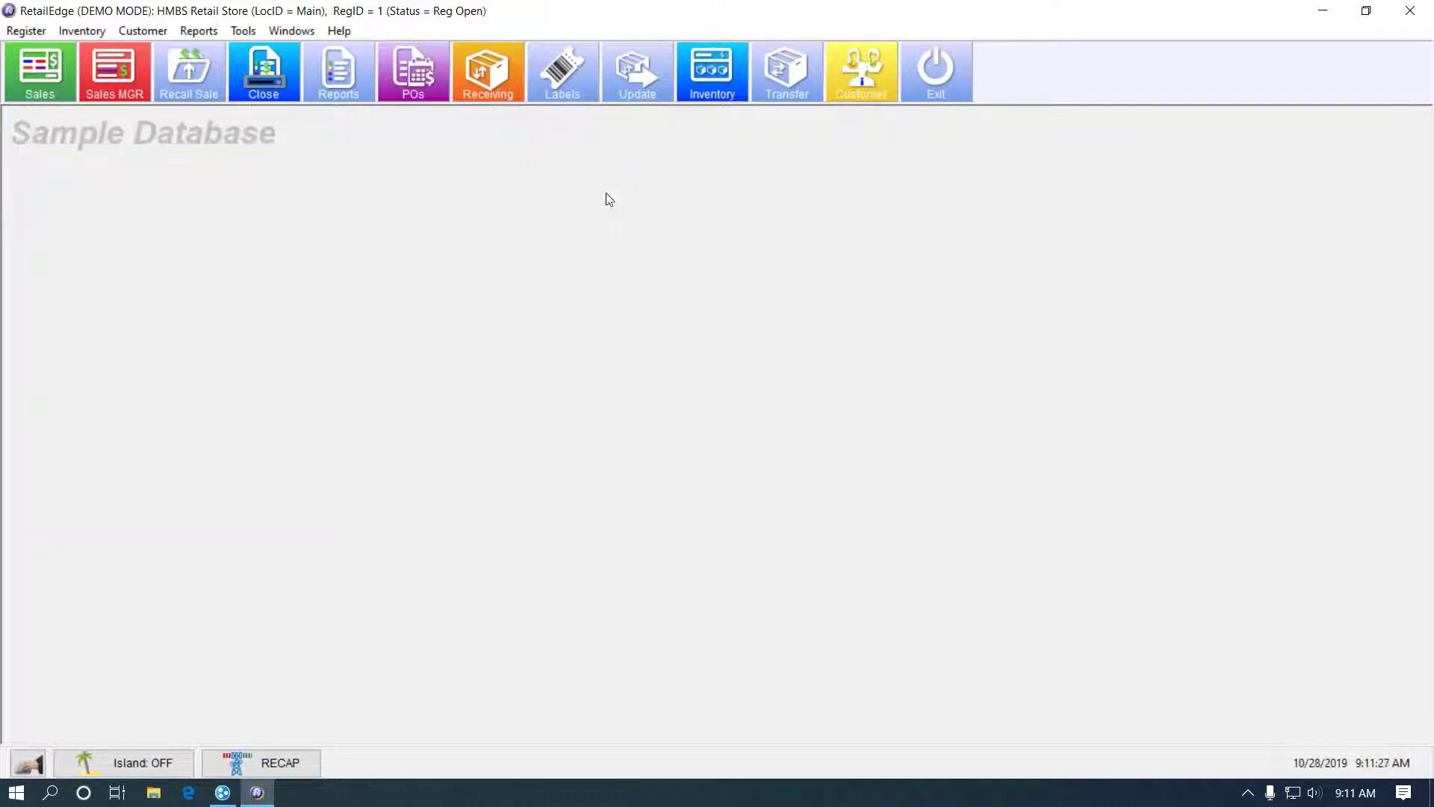
pyautogui.click(722, 86)
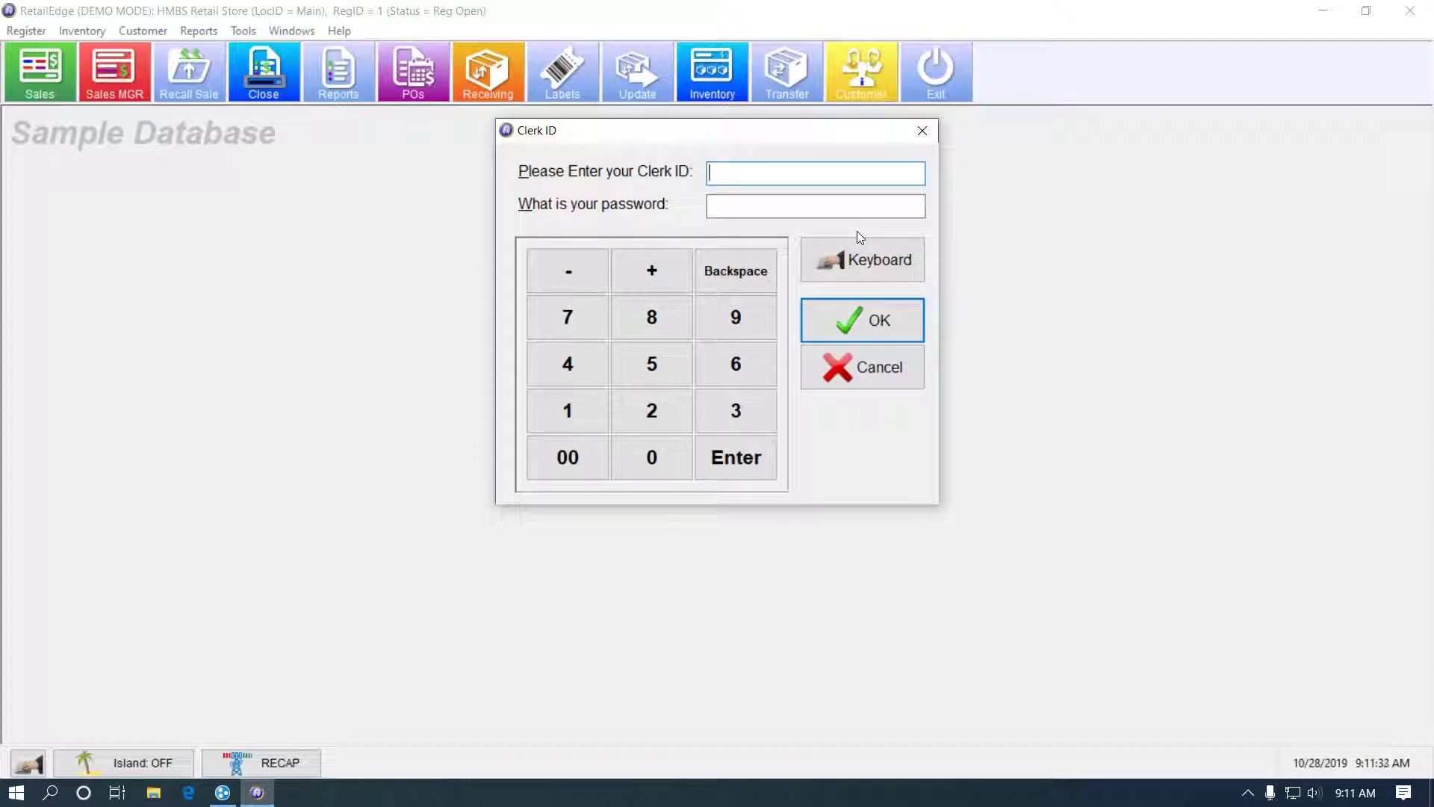
pyautogui.write('4321')
pyautogui.press('Return')
pyautogui.write('12')
pyautogui.press('Return')
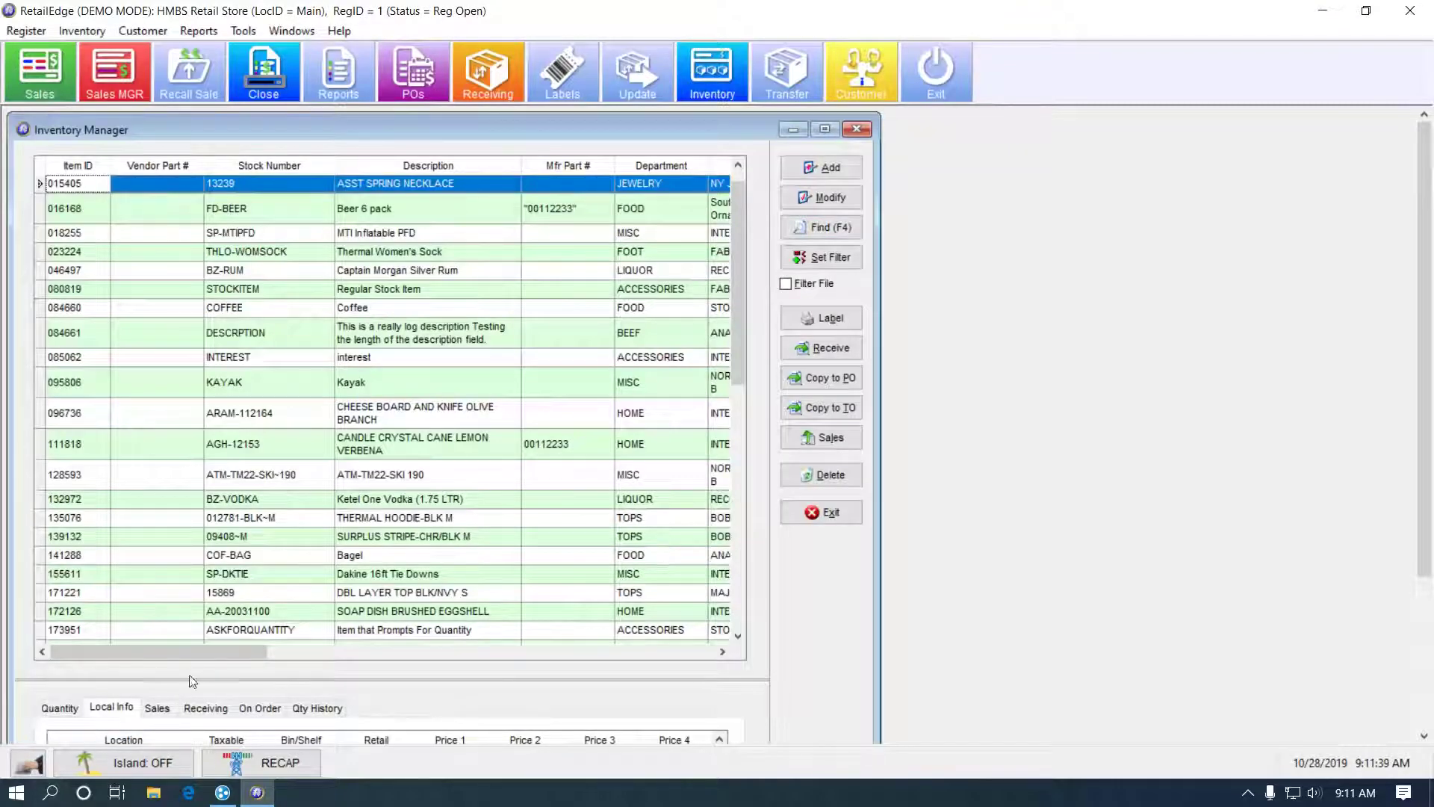
pyautogui.moveTo(220, 653); pyautogui.dragTo(825, 540)
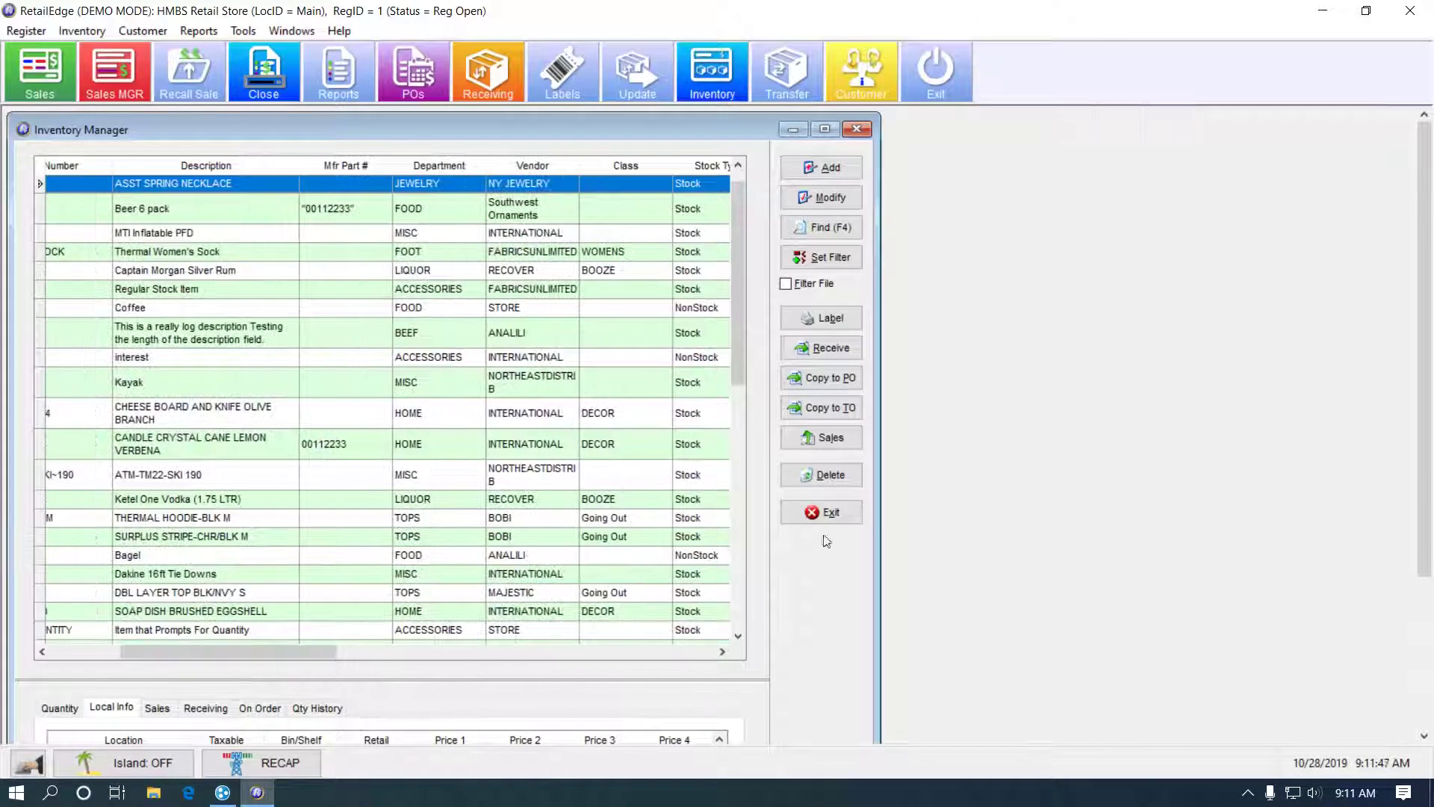
# - Reopen Inventory under a clerk login, check the Last Cost and Avg Cost columns, then exit
pyautogui.click(821, 512)
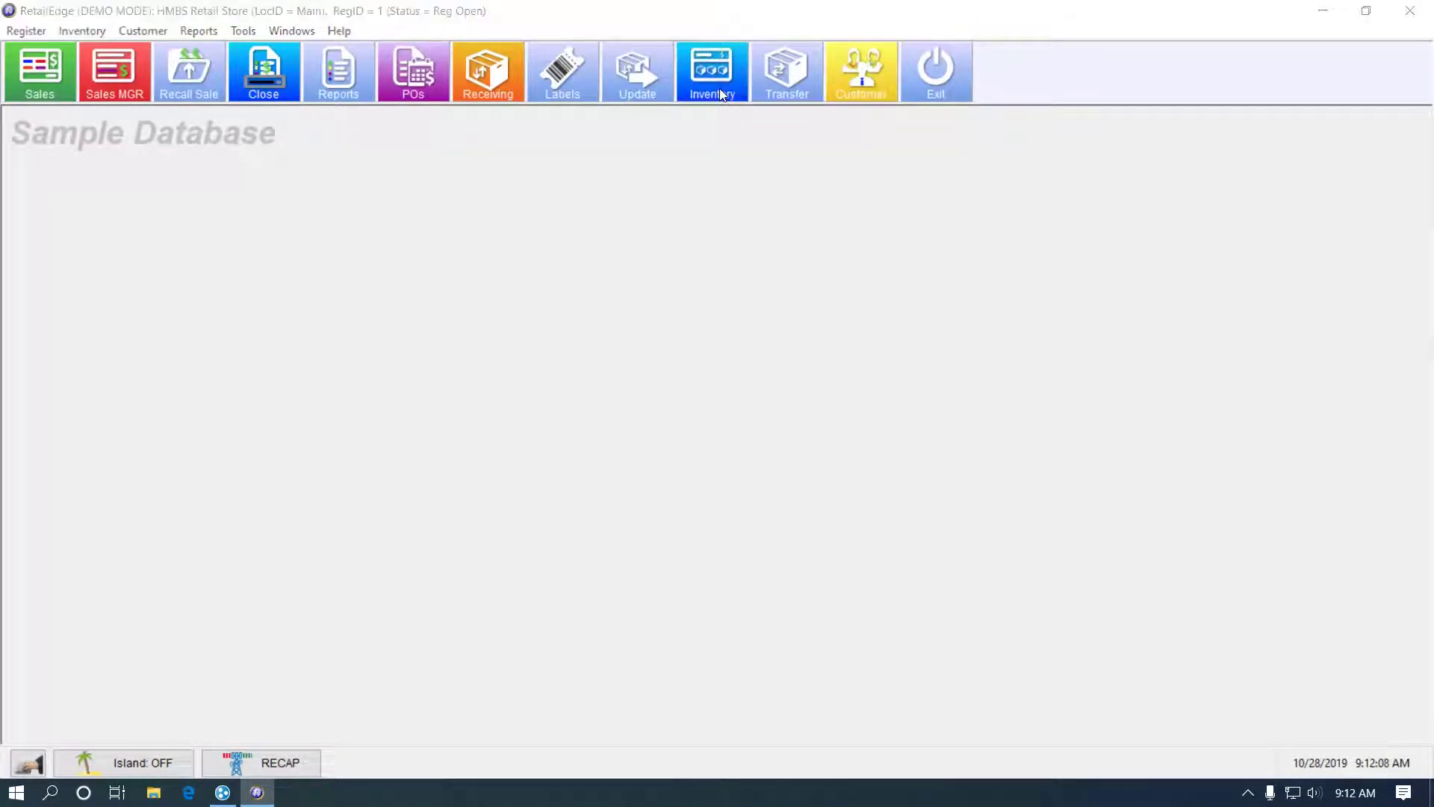
pyautogui.click(719, 88)
pyautogui.write('1234')
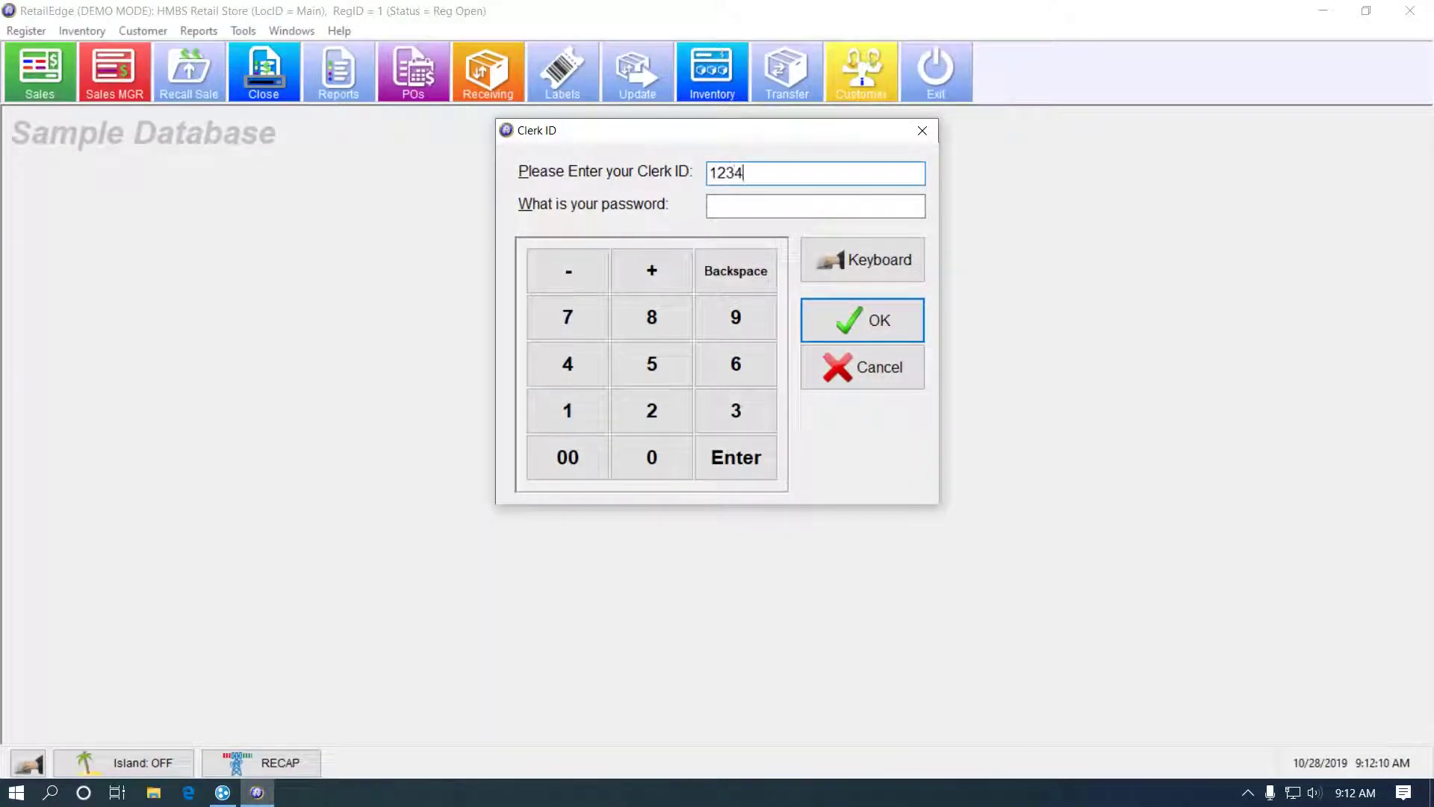
pyautogui.press('Tab')
pyautogui.write('1234')
pyautogui.press('Return')
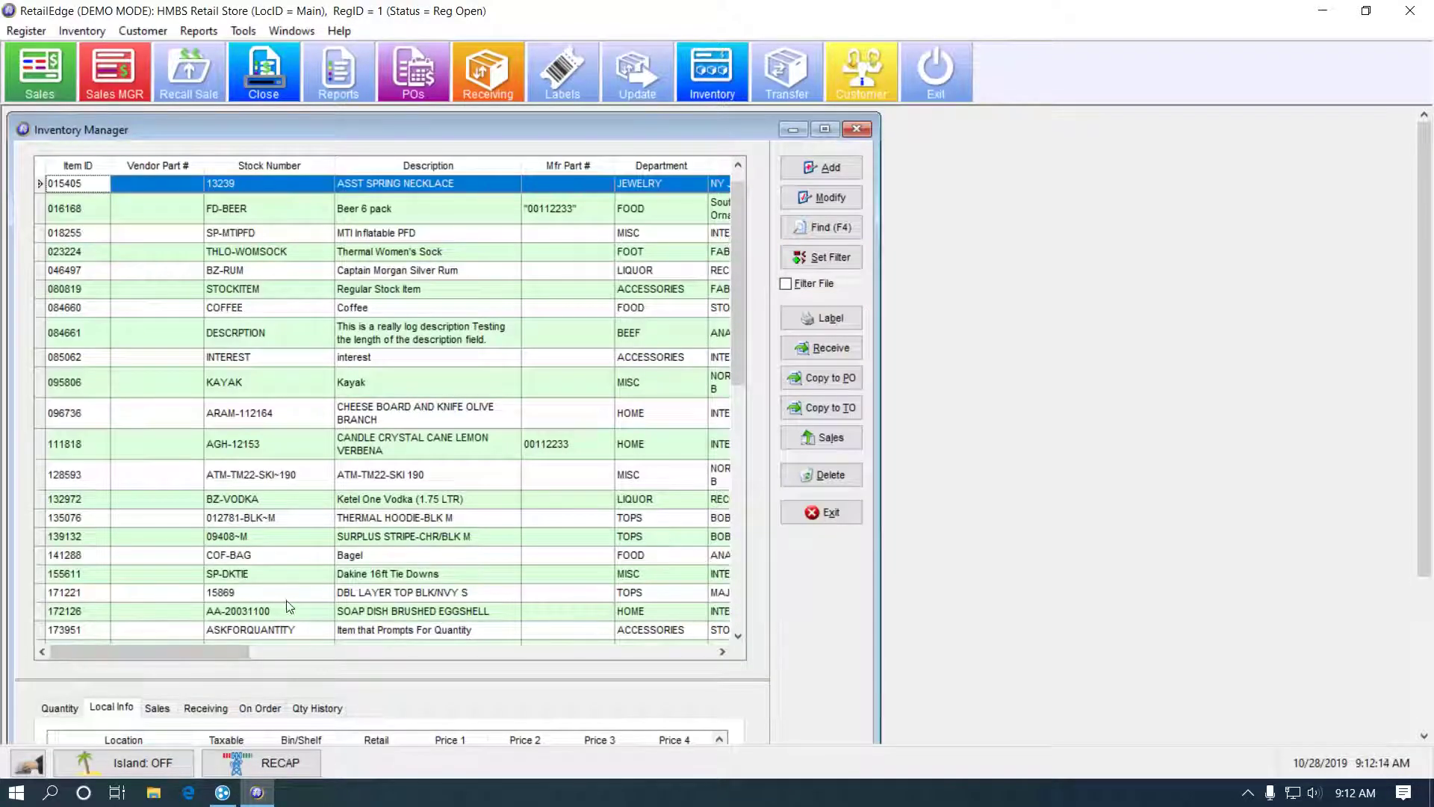
pyautogui.moveTo(217, 651); pyautogui.dragTo(408, 662)
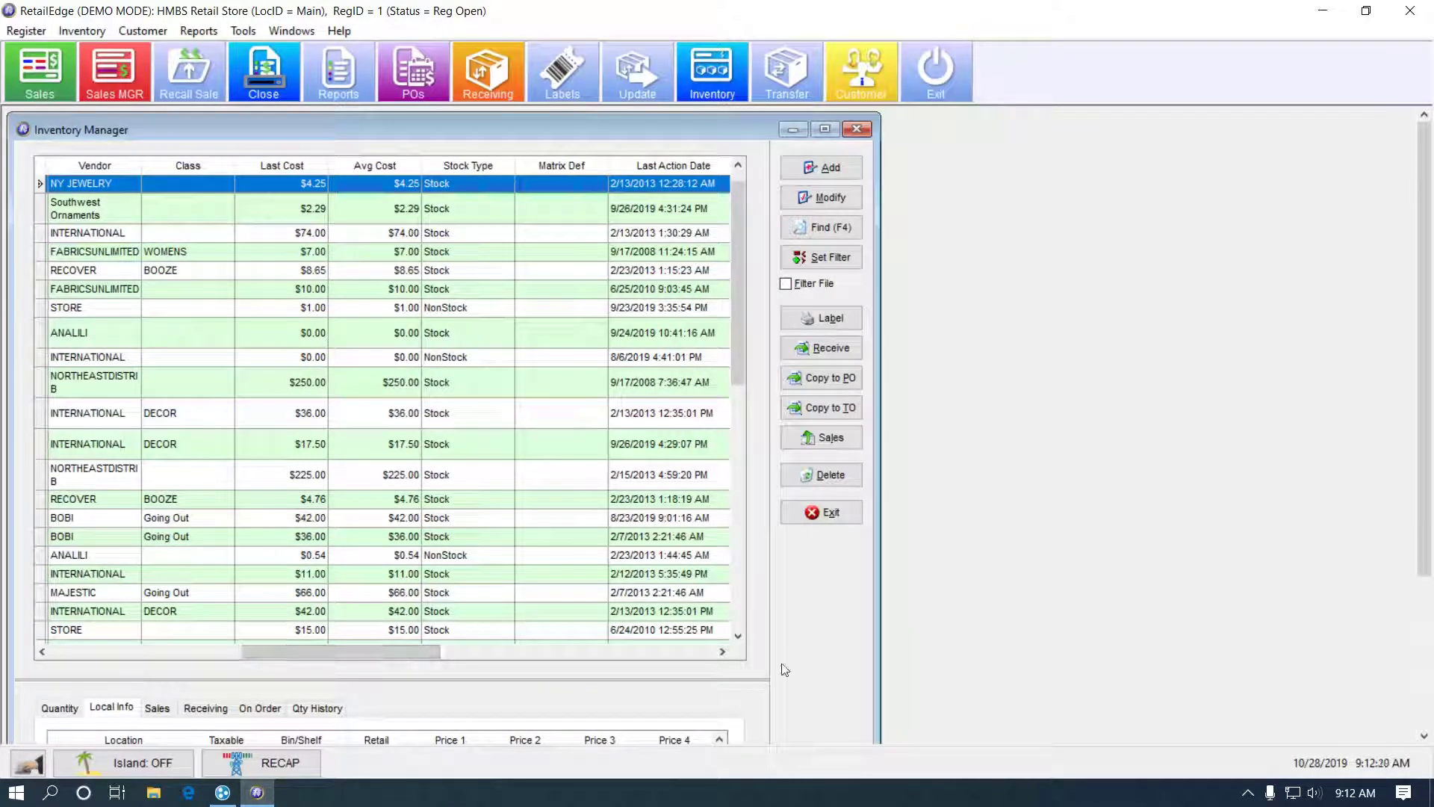
pyautogui.click(839, 512)
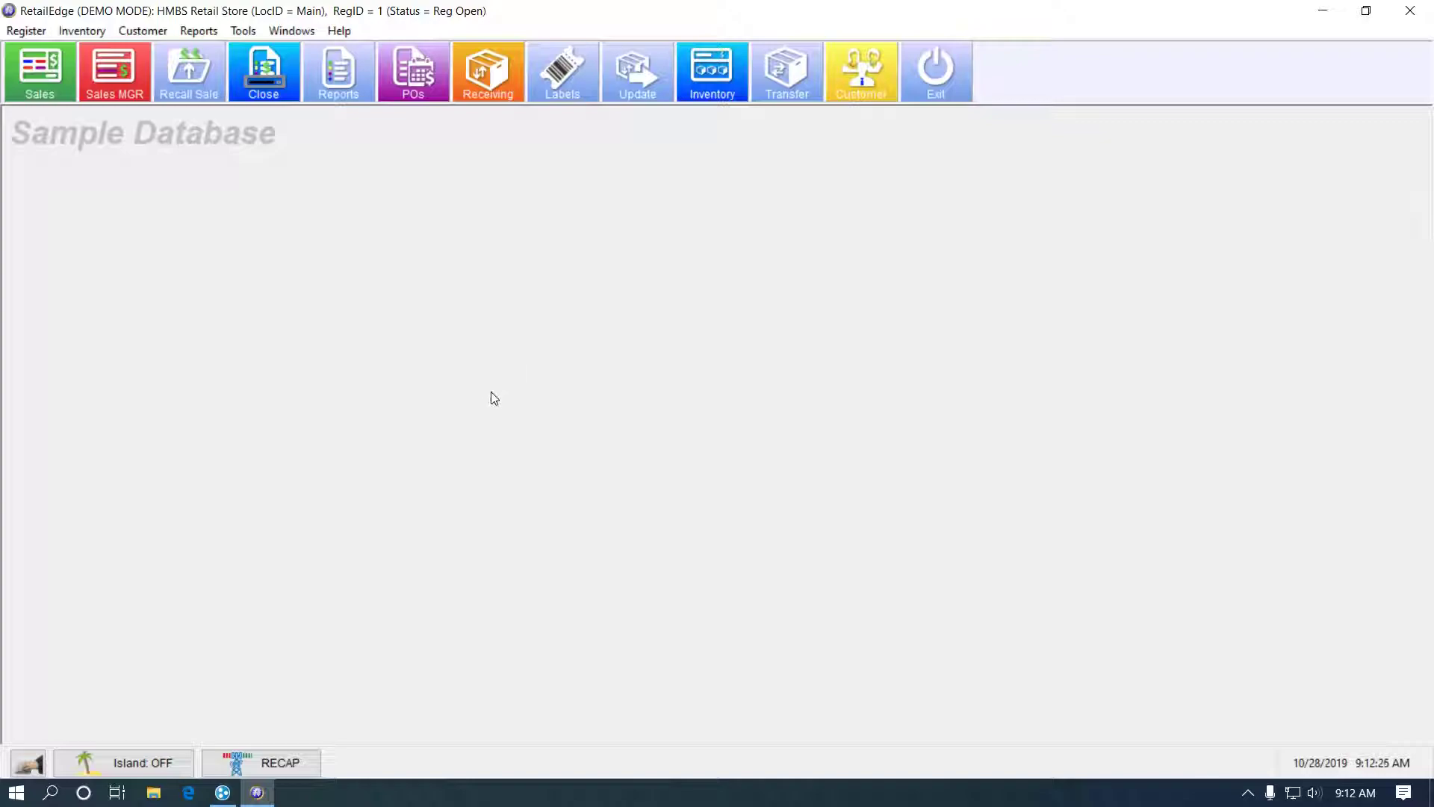
pyautogui.click(719, 77)
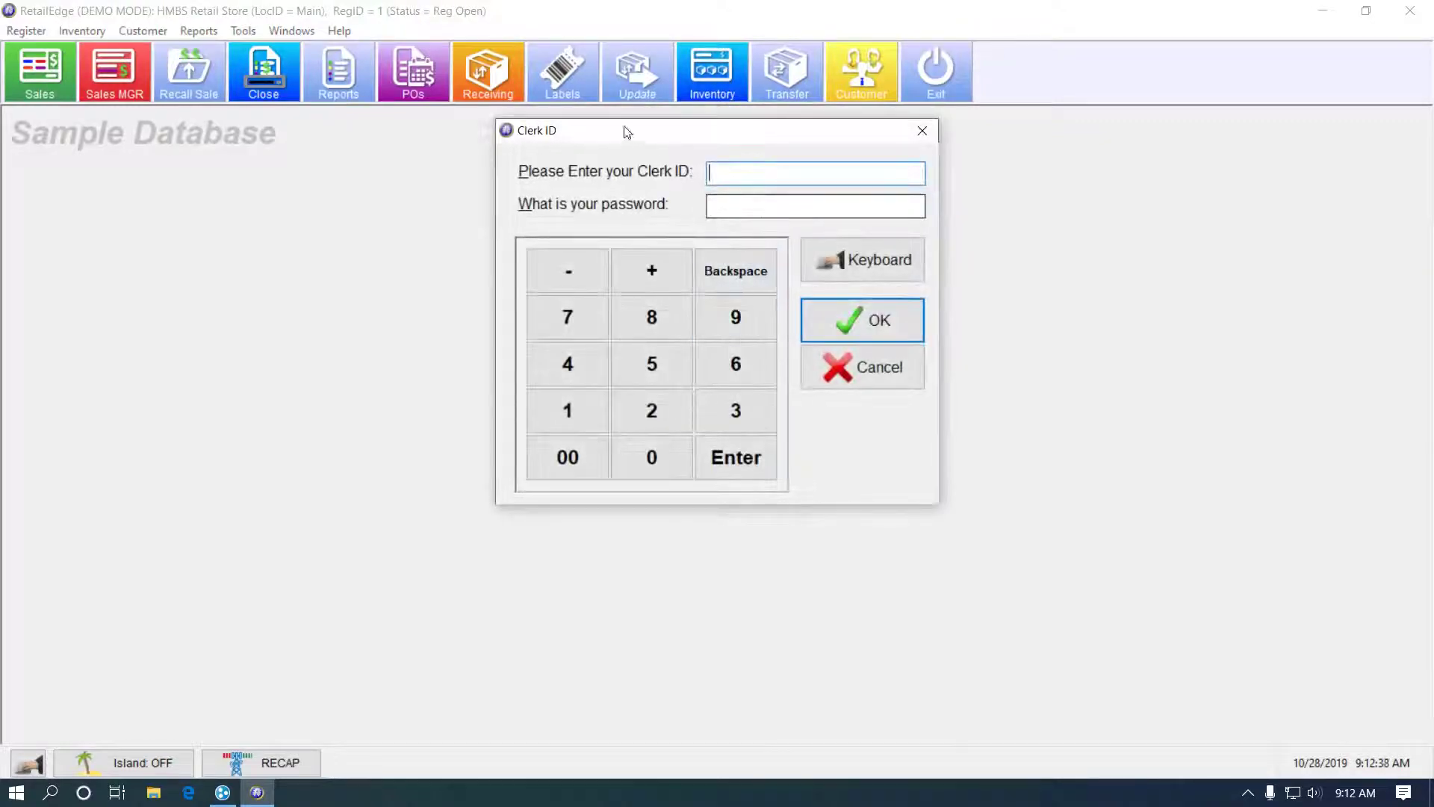
pyautogui.click(854, 372)
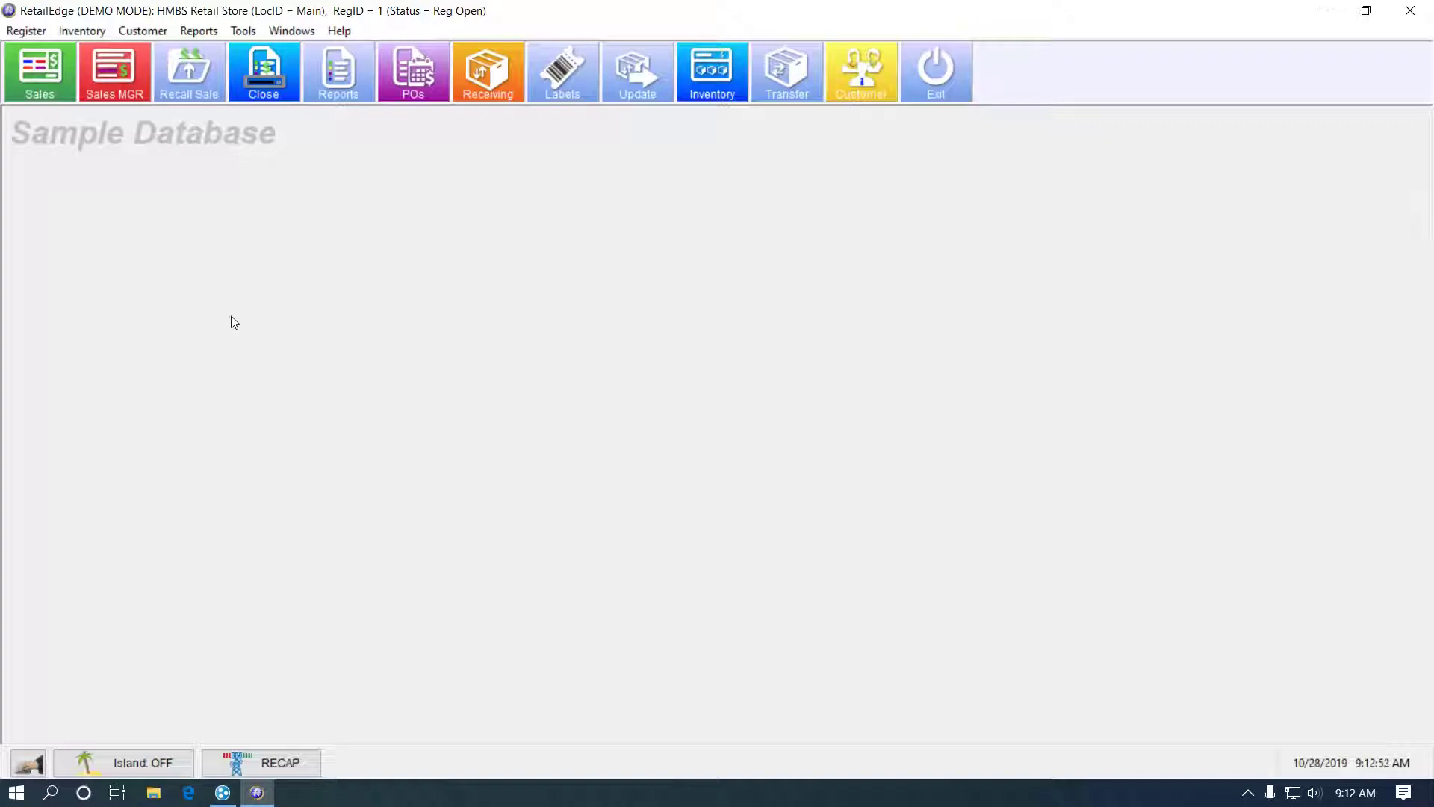
# - Open Tools > Settings > Workstations, logging in with the clerk ID and password
pyautogui.click(245, 30)
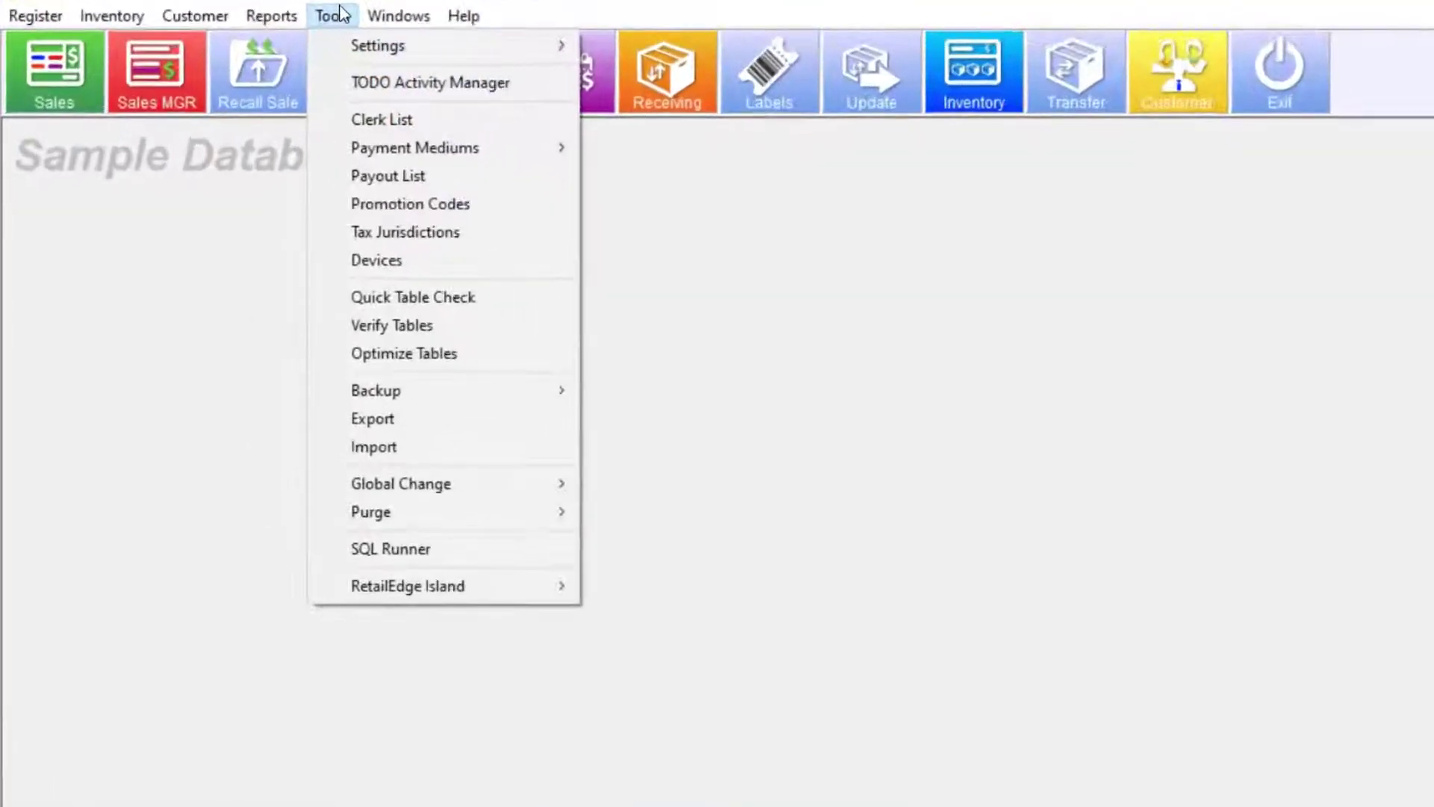
pyautogui.moveTo(282, 52)
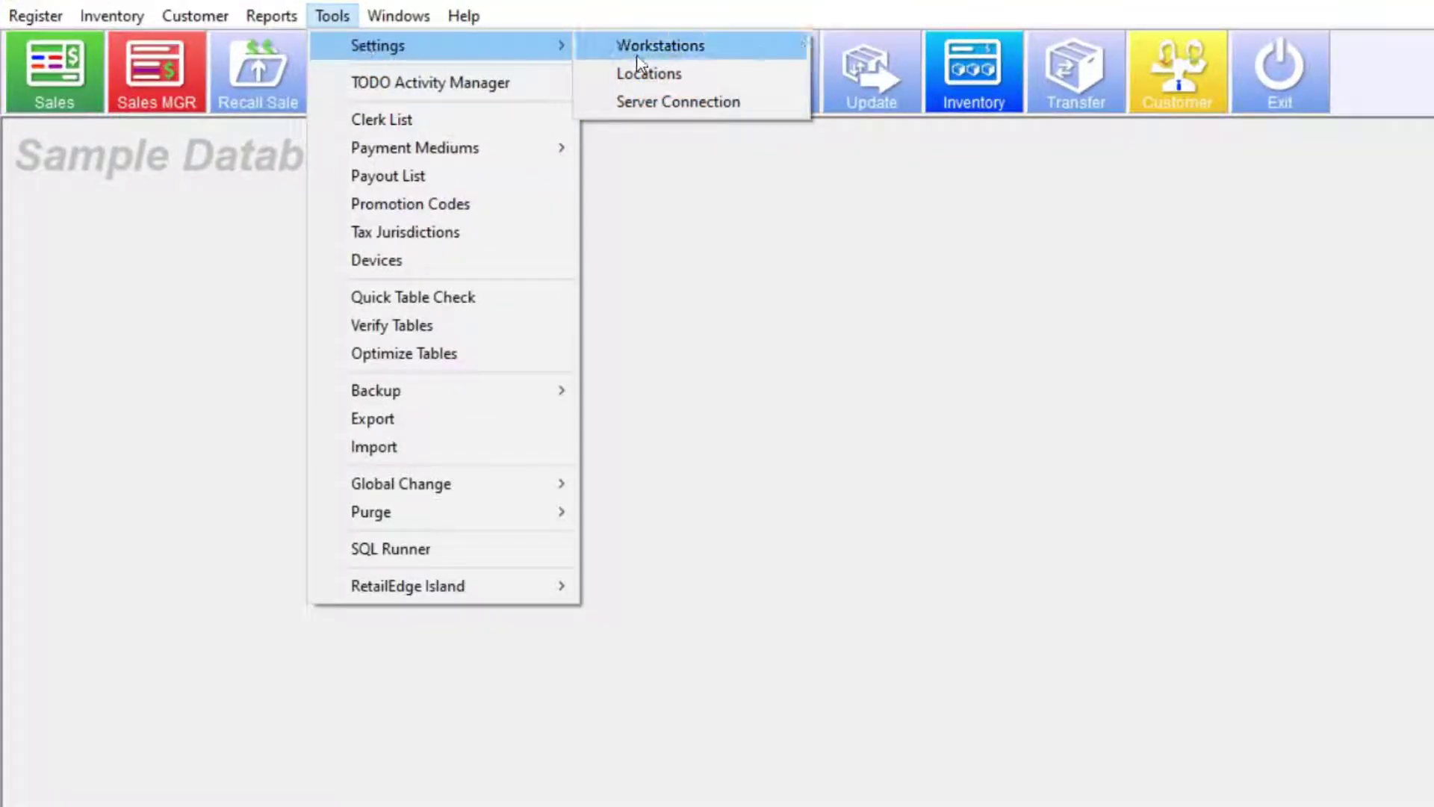
pyautogui.click(661, 46)
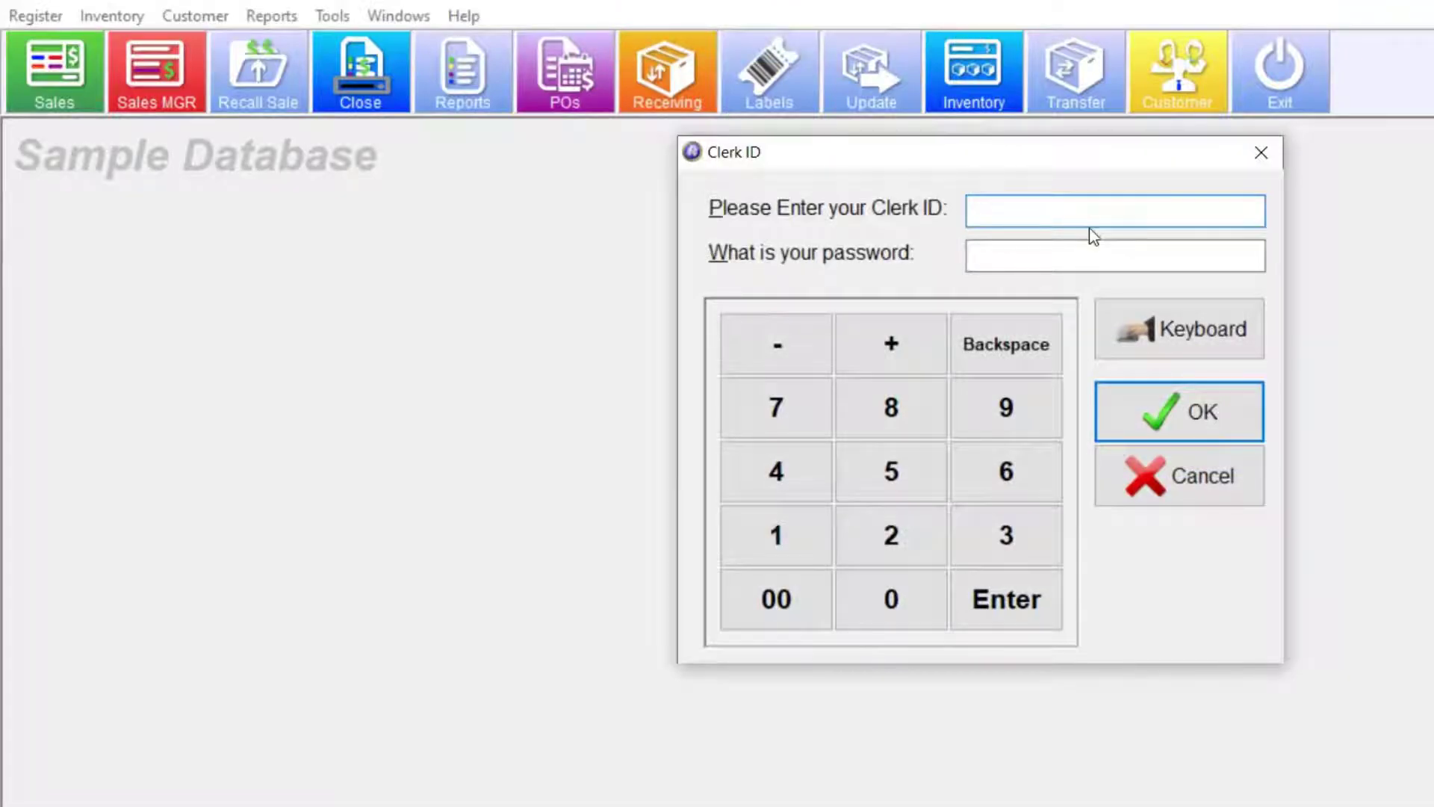
pyautogui.write('1234')
pyautogui.press('Tab')
pyautogui.write('1234')
pyautogui.press('Return')
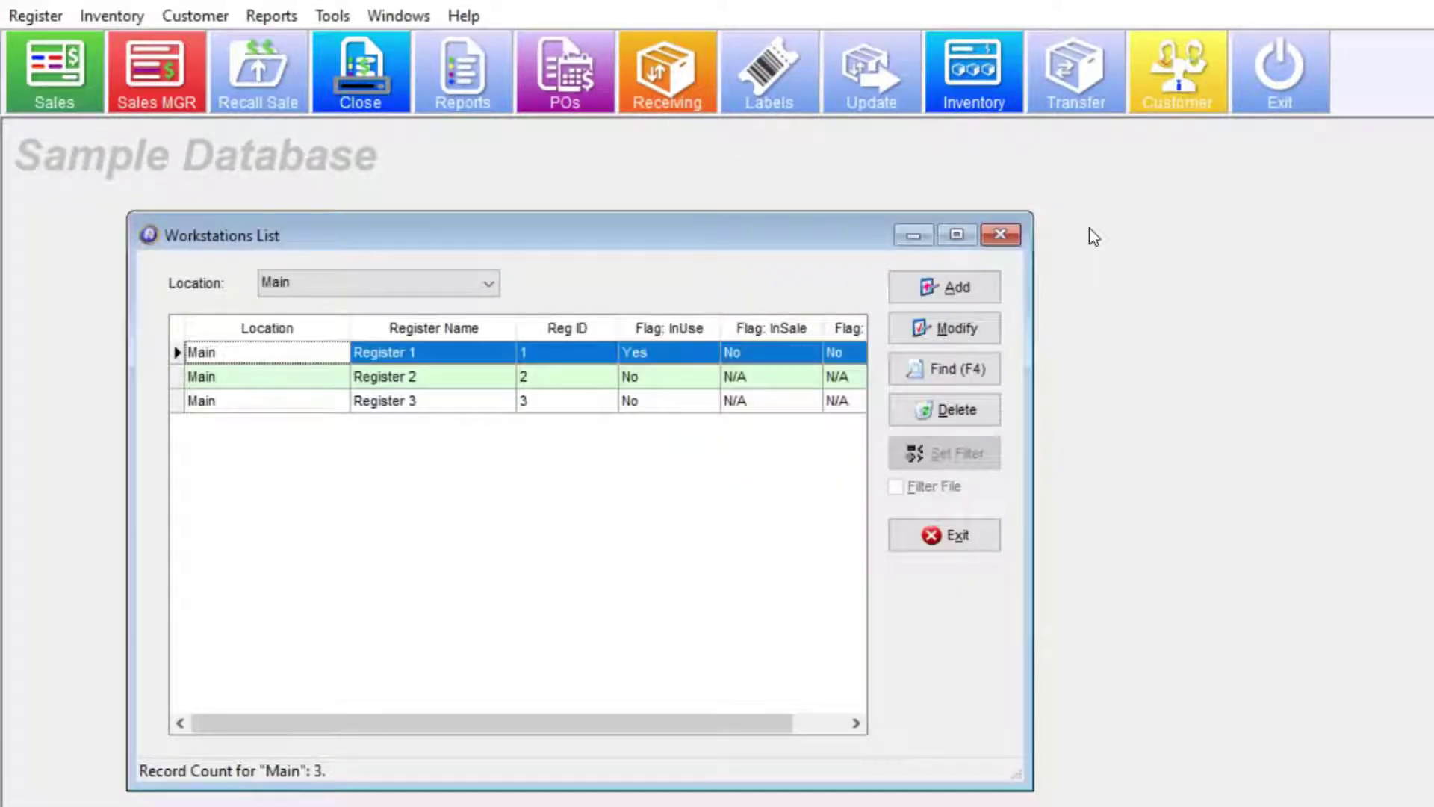
# - Set Register 1 to Workstation Based (One User) security and save it
pyautogui.click(952, 332)
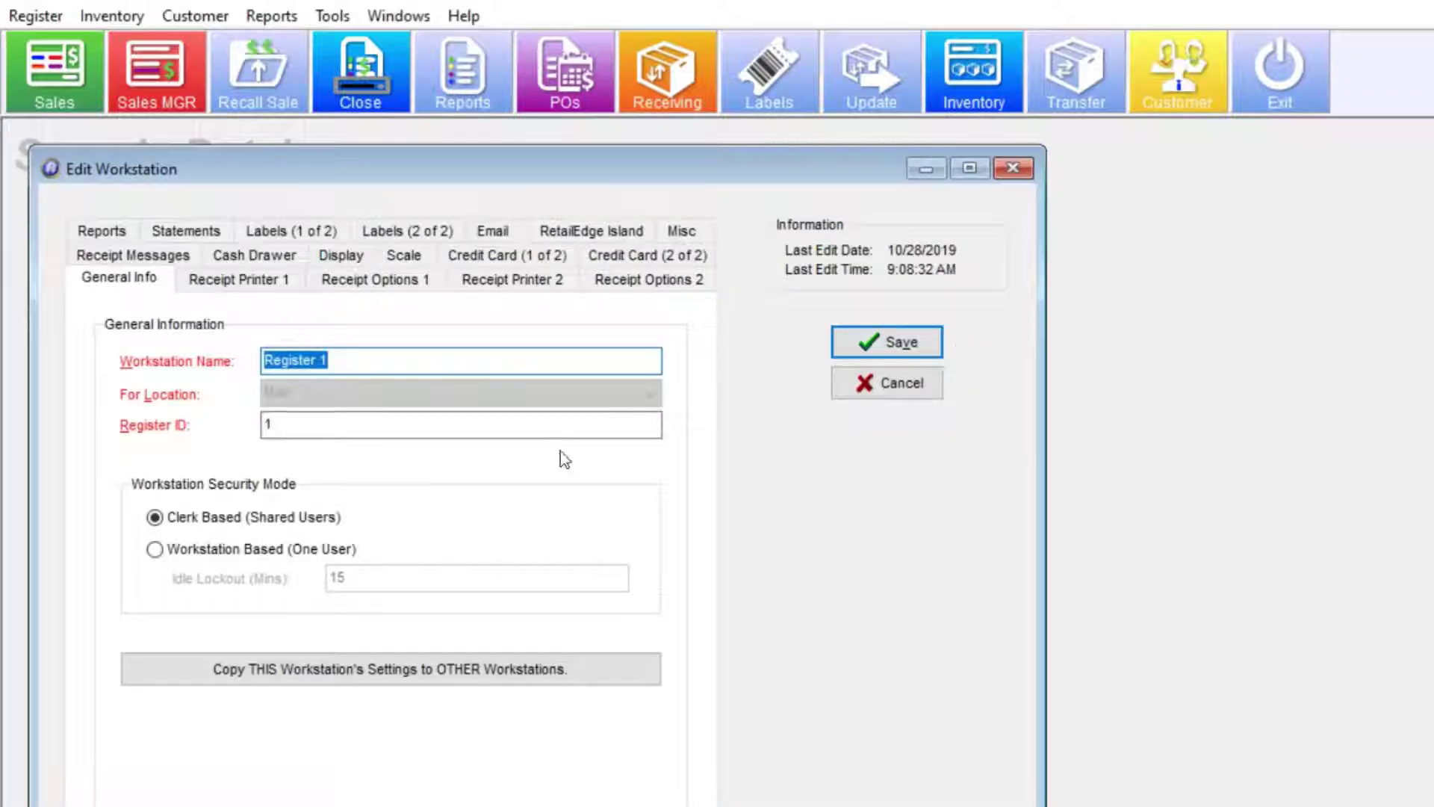
pyautogui.click(180, 551)
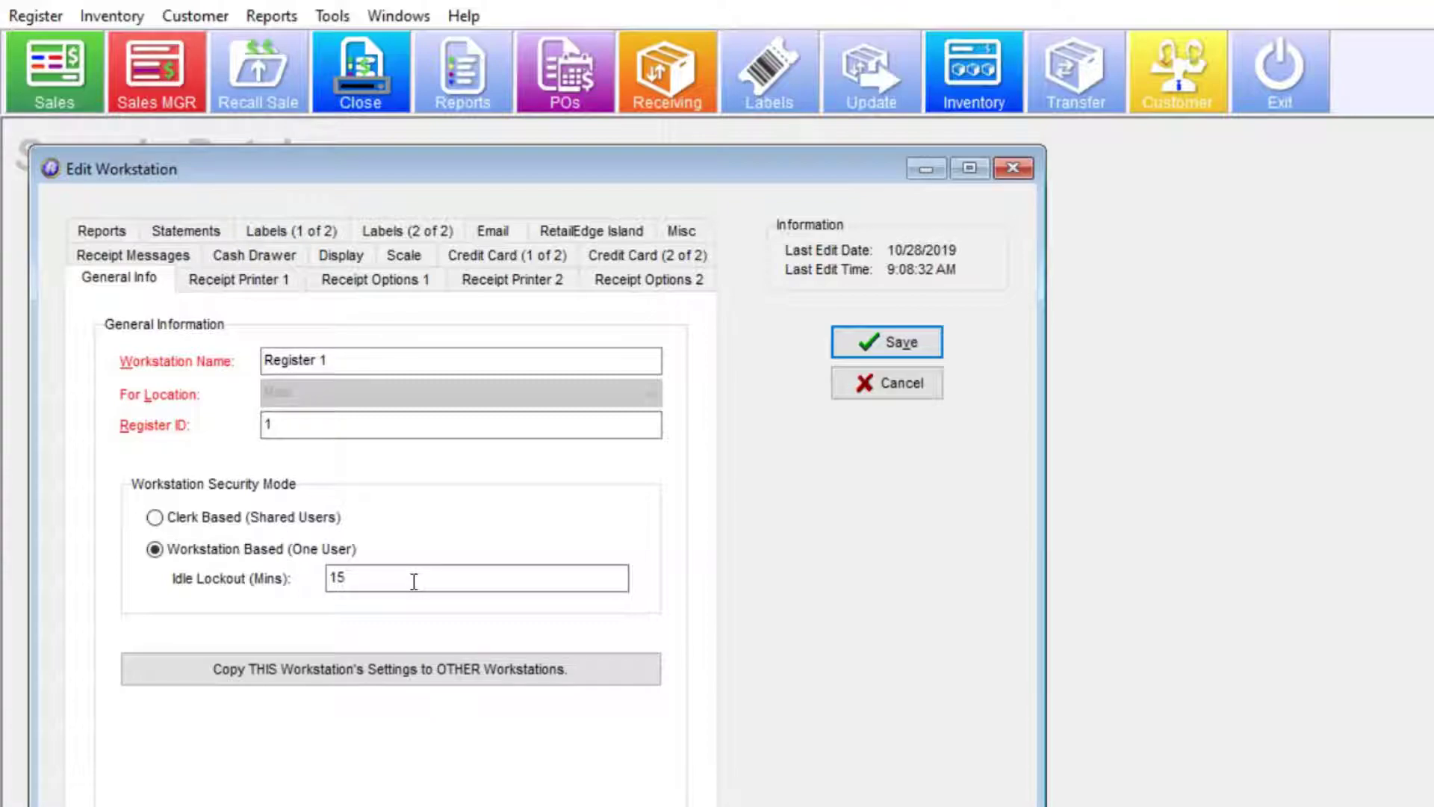
pyautogui.click(919, 341)
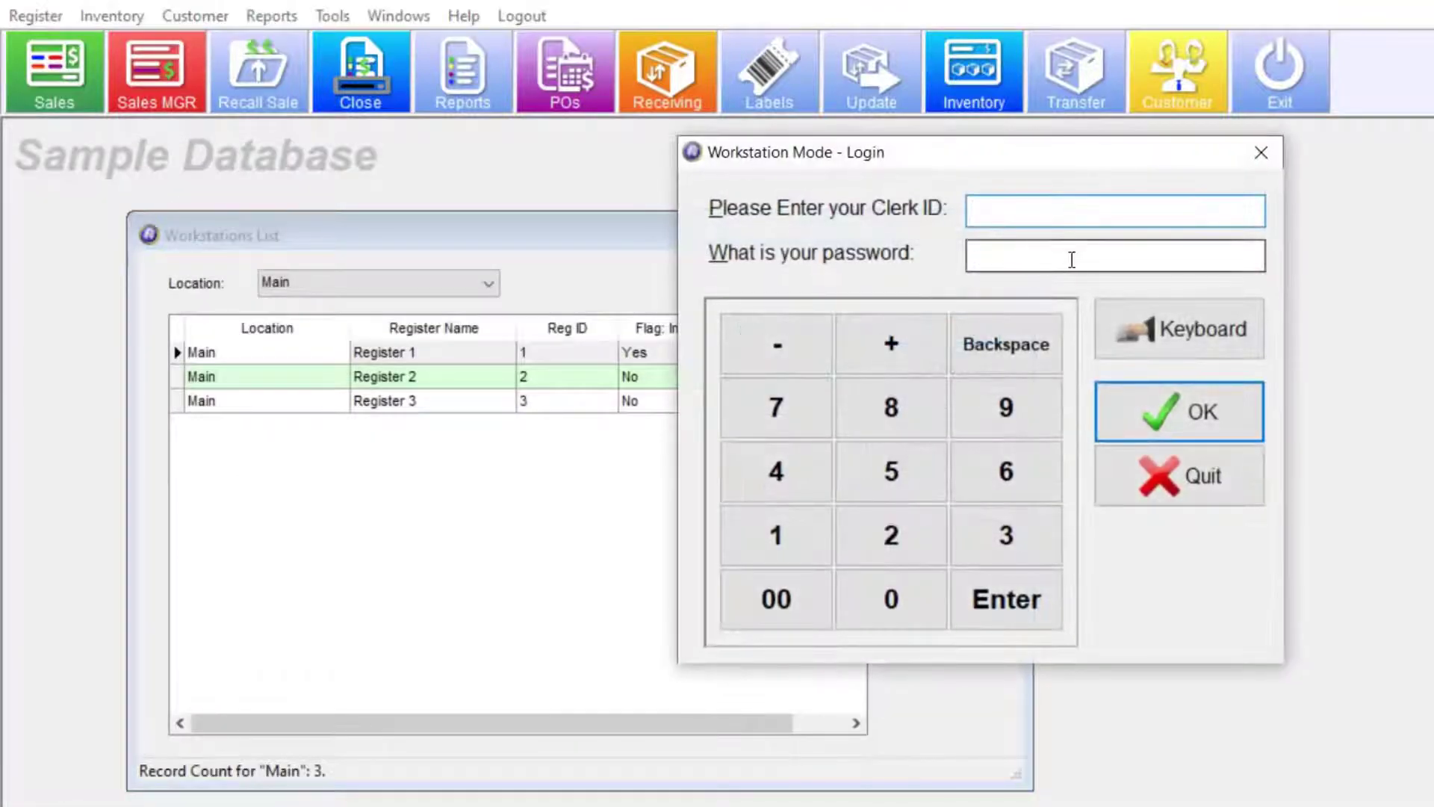
# - Log the clerk in at the Workstation Mode prompt and close the Workstations List
pyautogui.write('123')
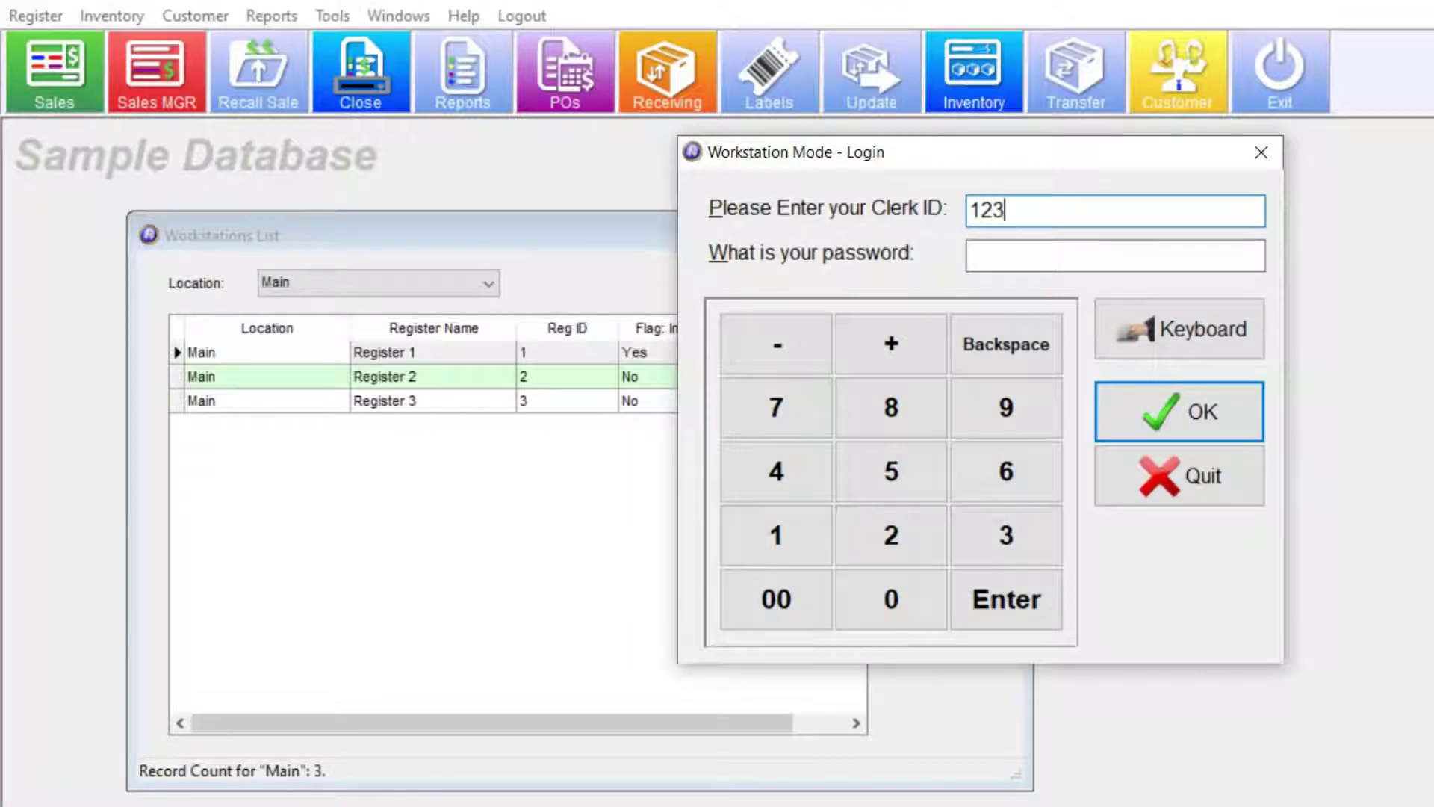
pyautogui.write('4')
pyautogui.press('Tab')
pyautogui.write('1234')
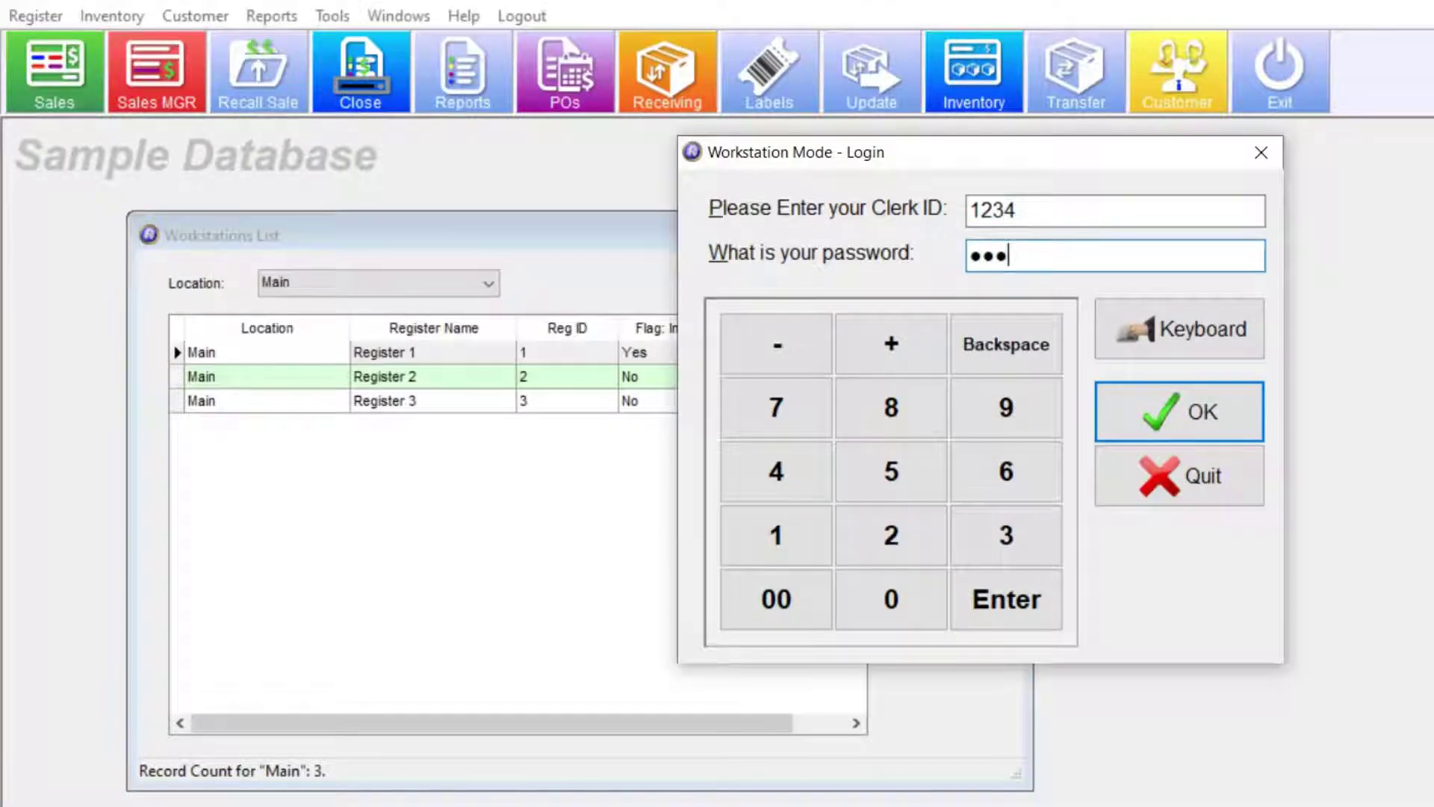
pyautogui.press('Return')
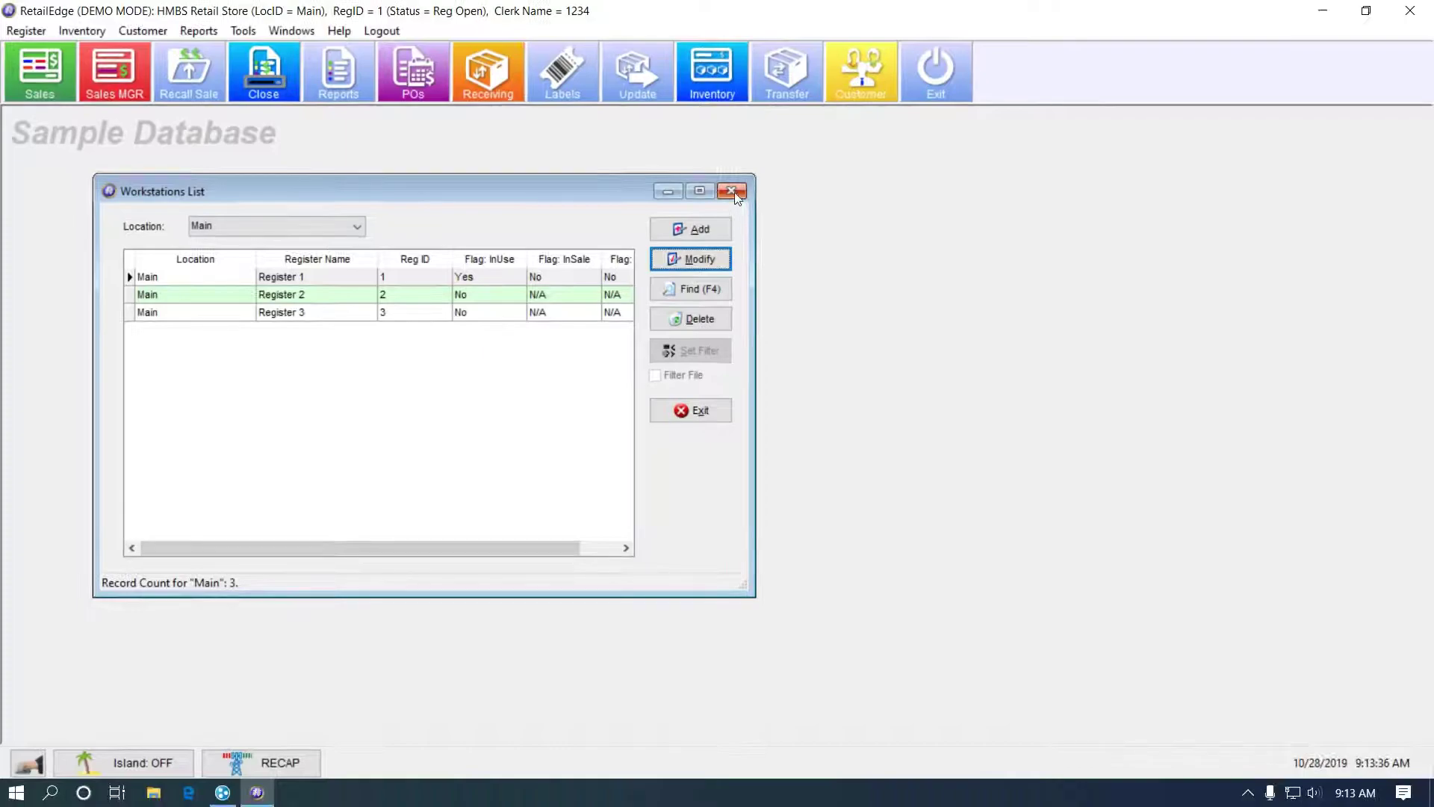
pyautogui.click(954, 227)
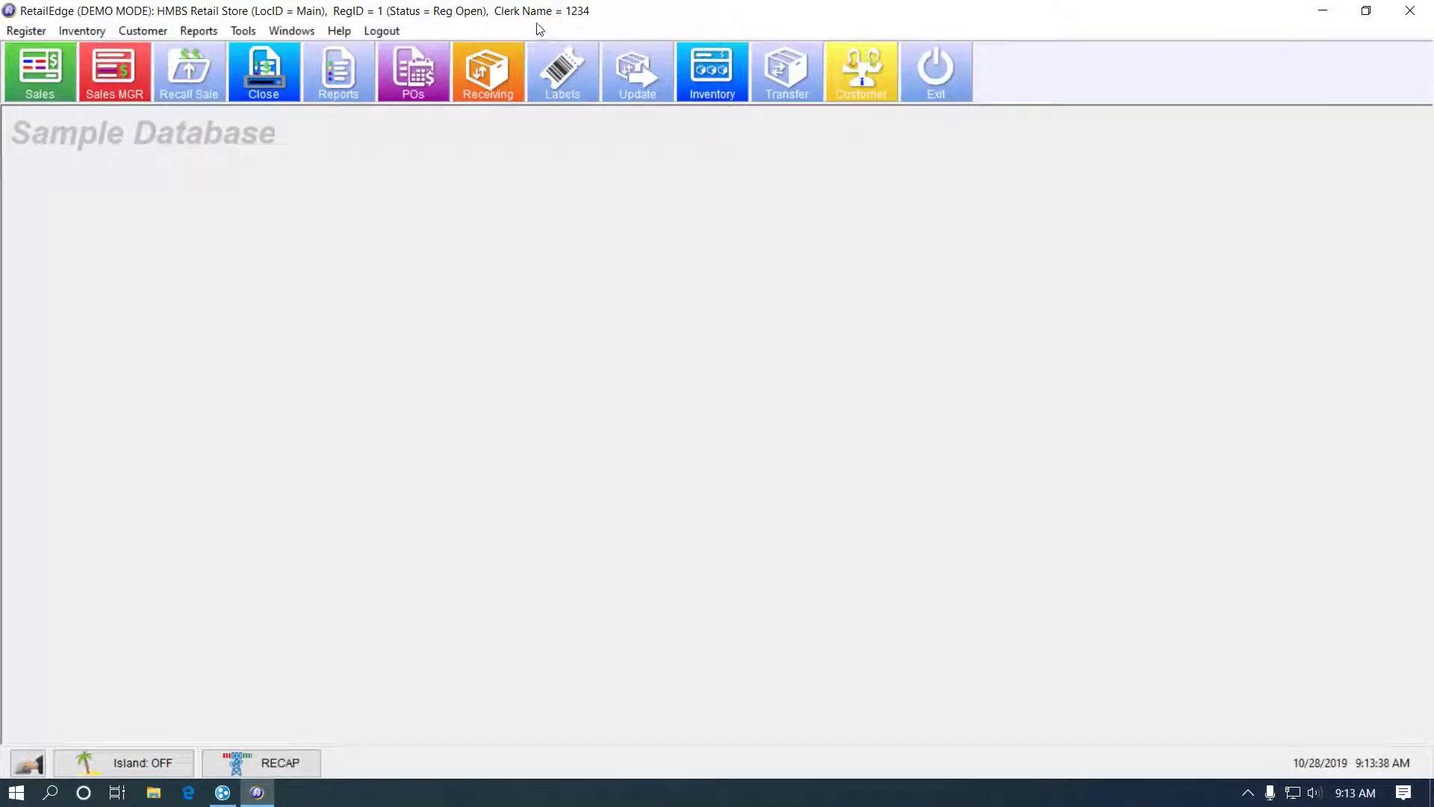